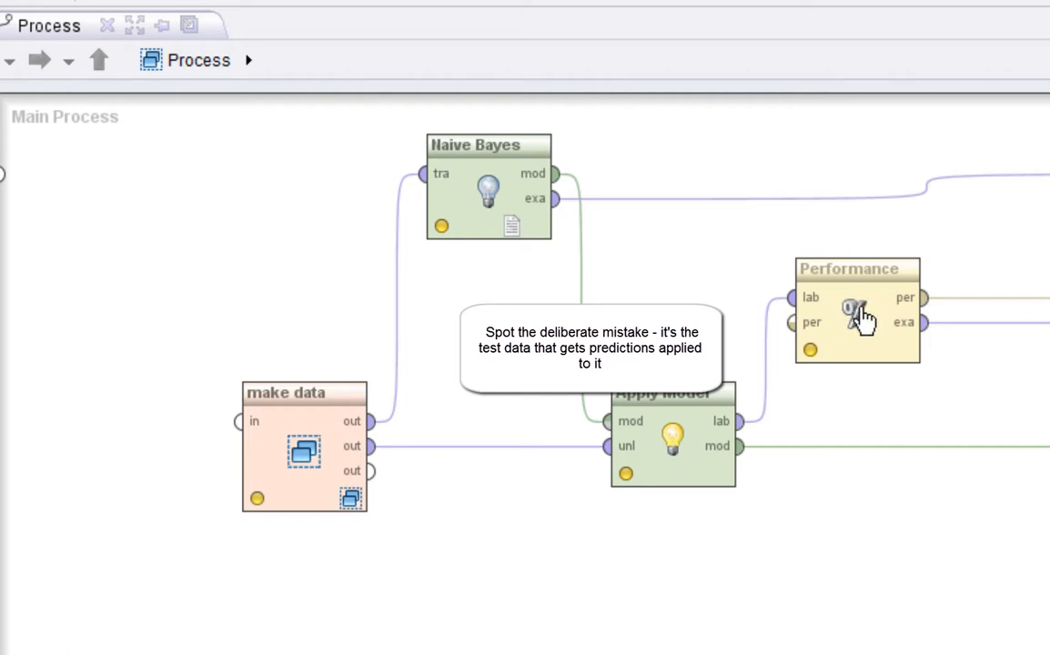
Step: Set a breakpoint after the make data operator and run the process up to it
click(859, 310)
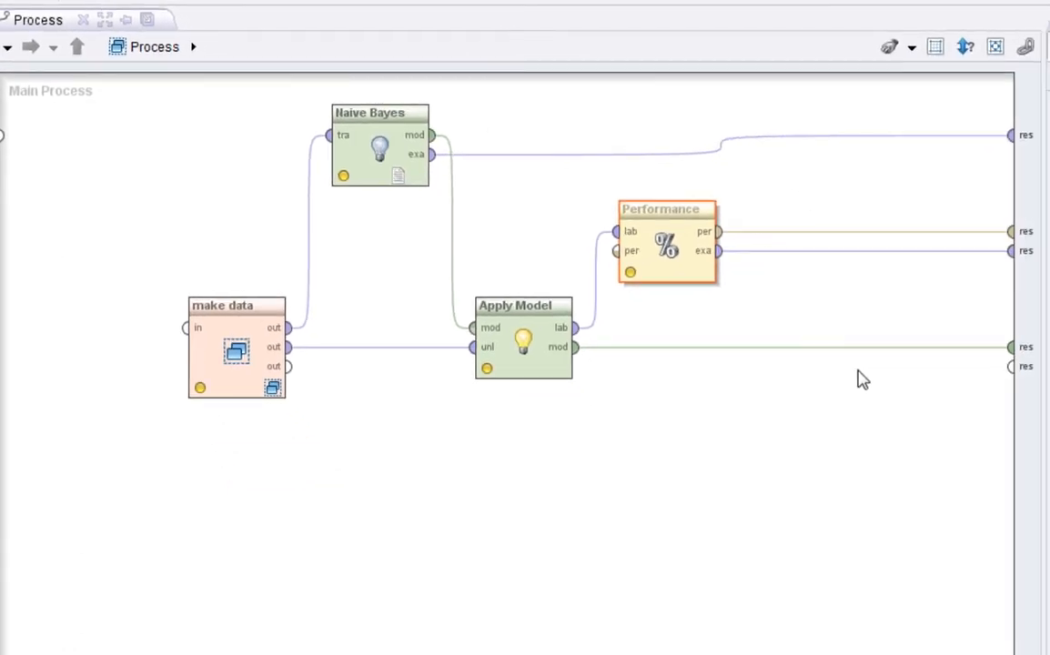
click(247, 333)
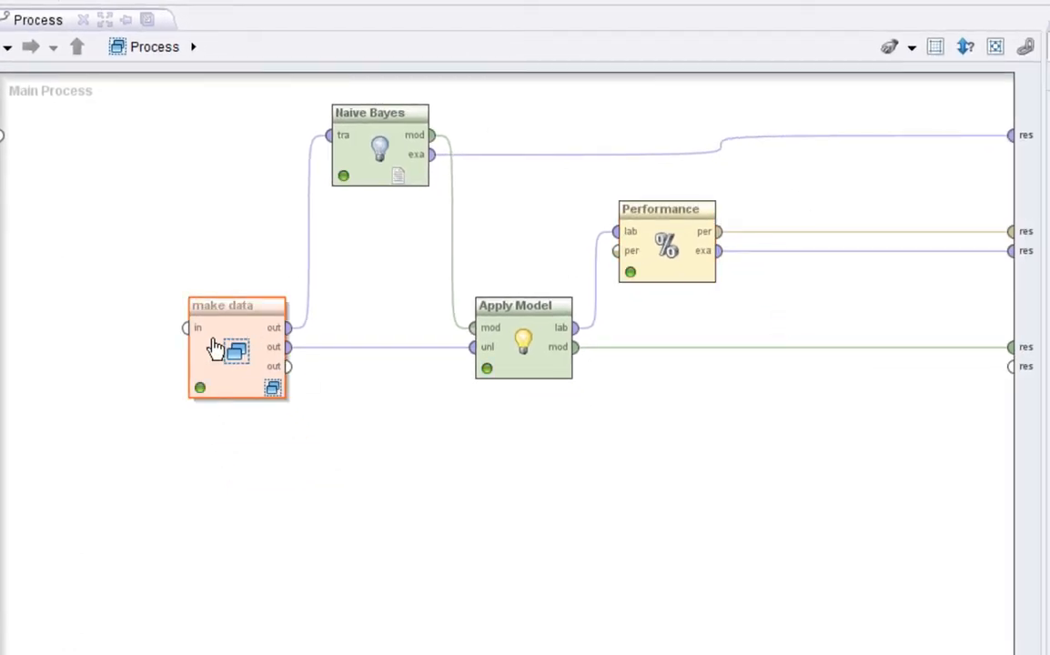
key(F7)
key(F11)
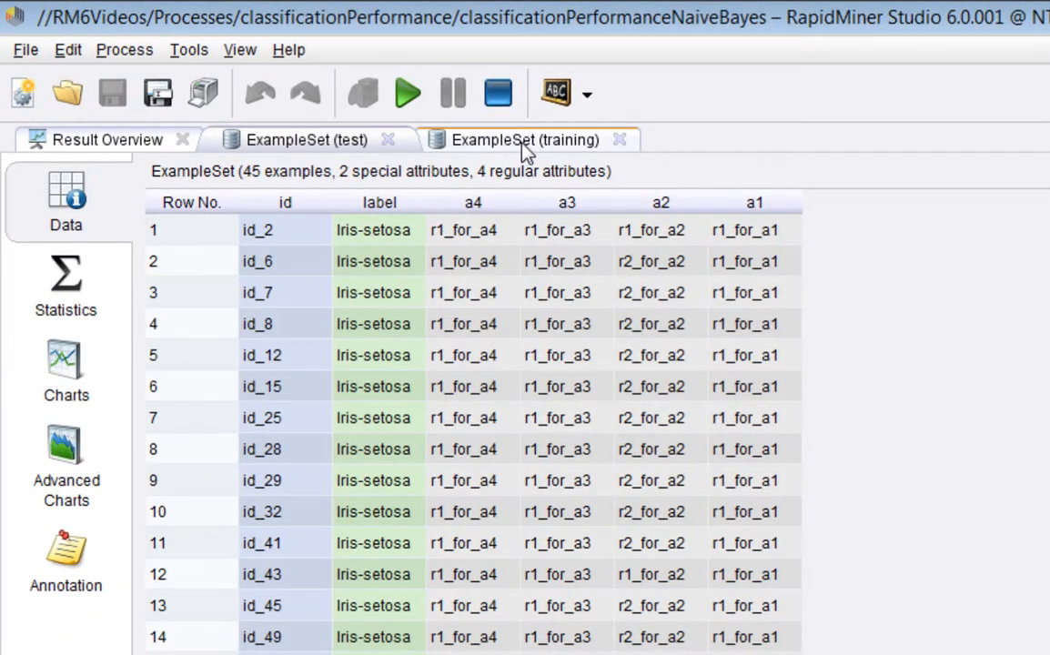
Step: Compare the rows of the test and training example sets produced by make data
click(417, 118)
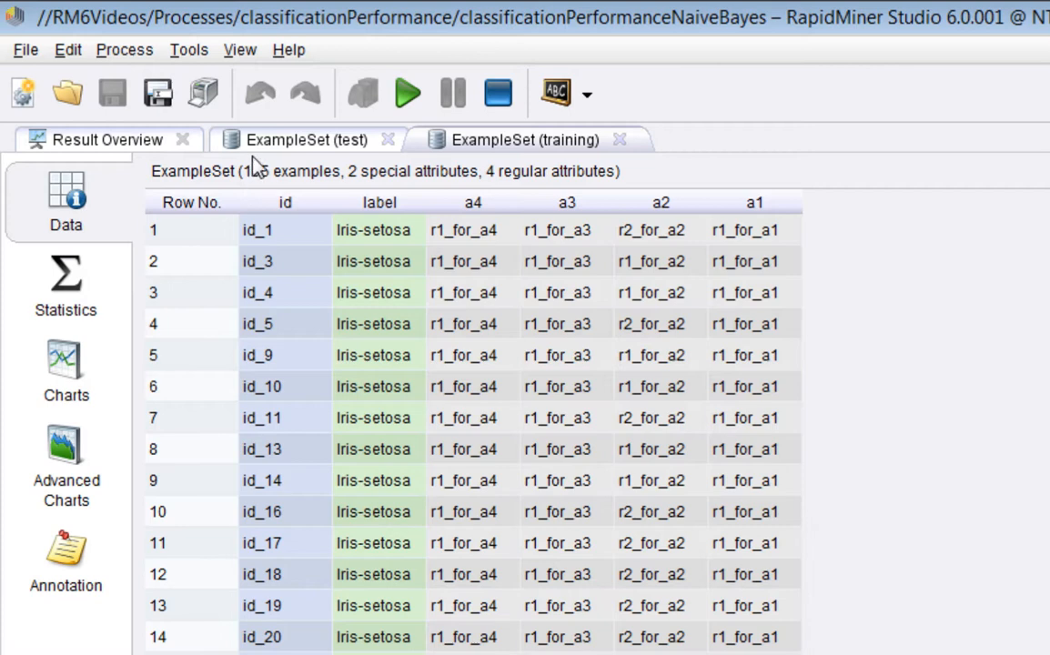
click(329, 144)
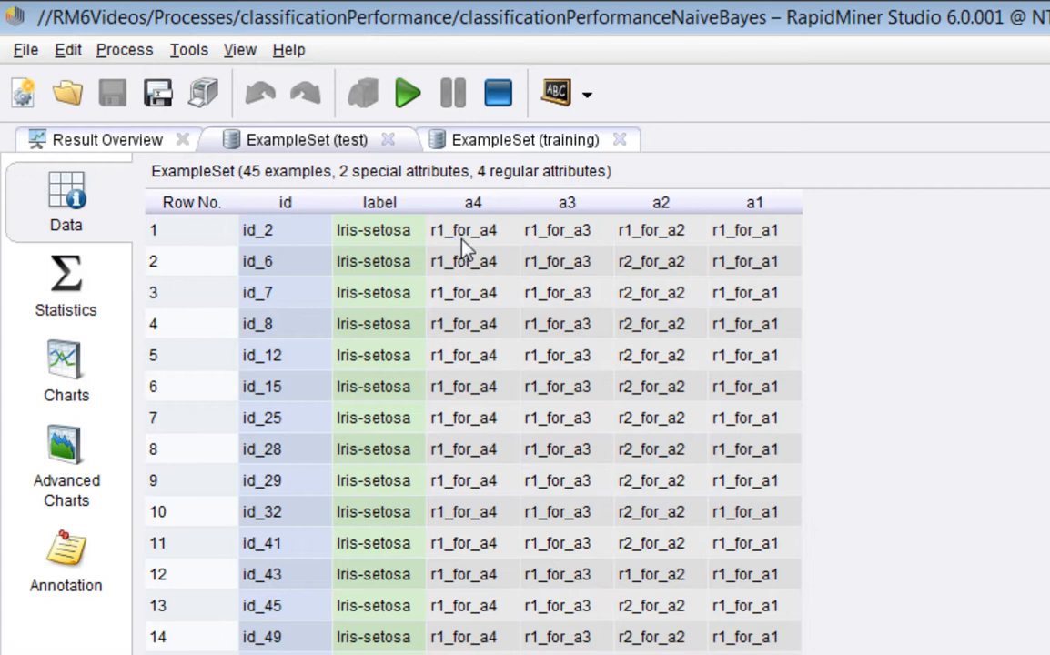
click(445, 138)
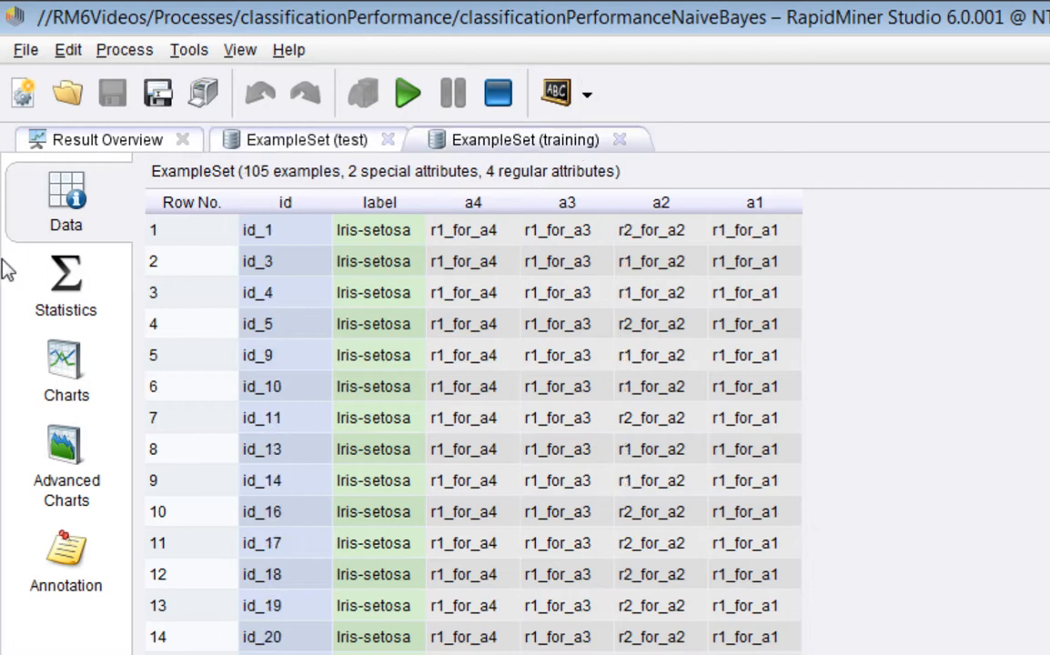
Step: Inspect the training set's statistics, including the detailed nominal value counts of the label attribute
click(56, 270)
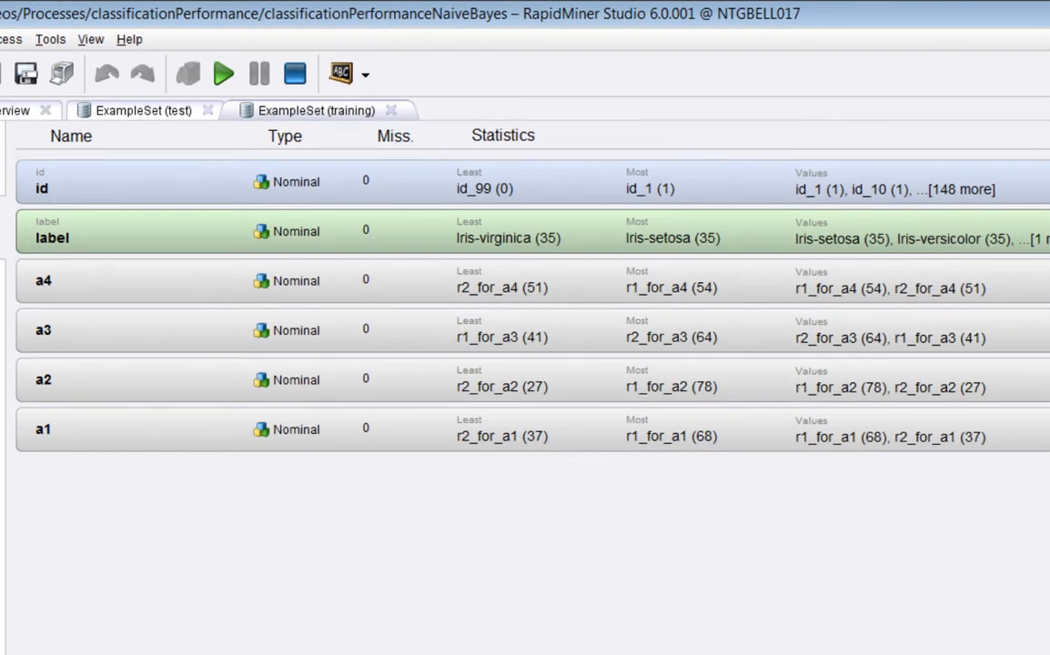
click(525, 232)
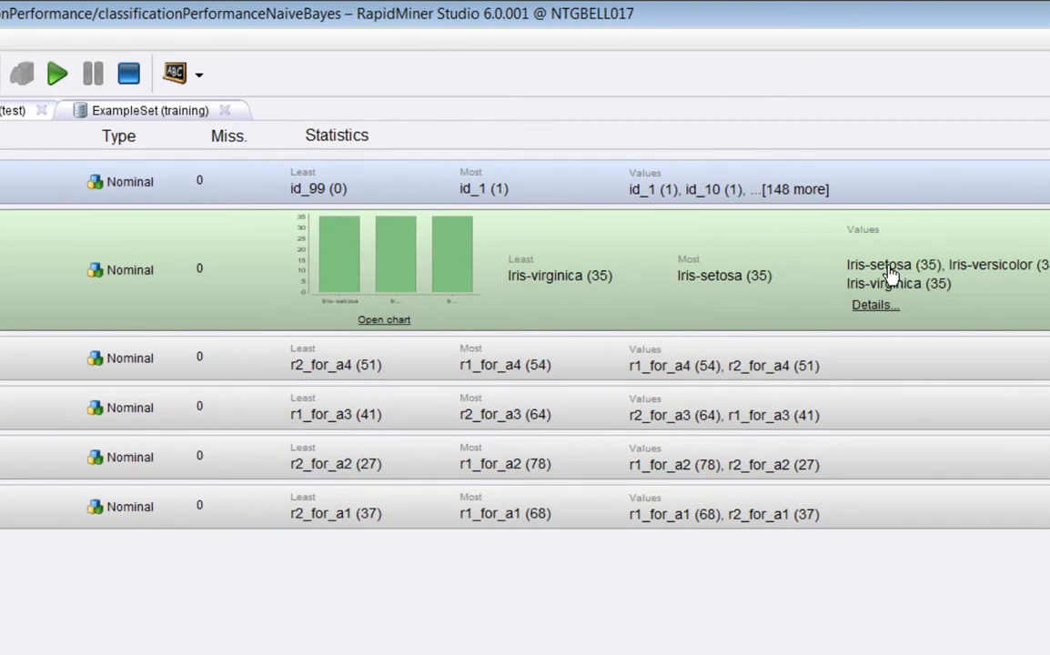
click(876, 305)
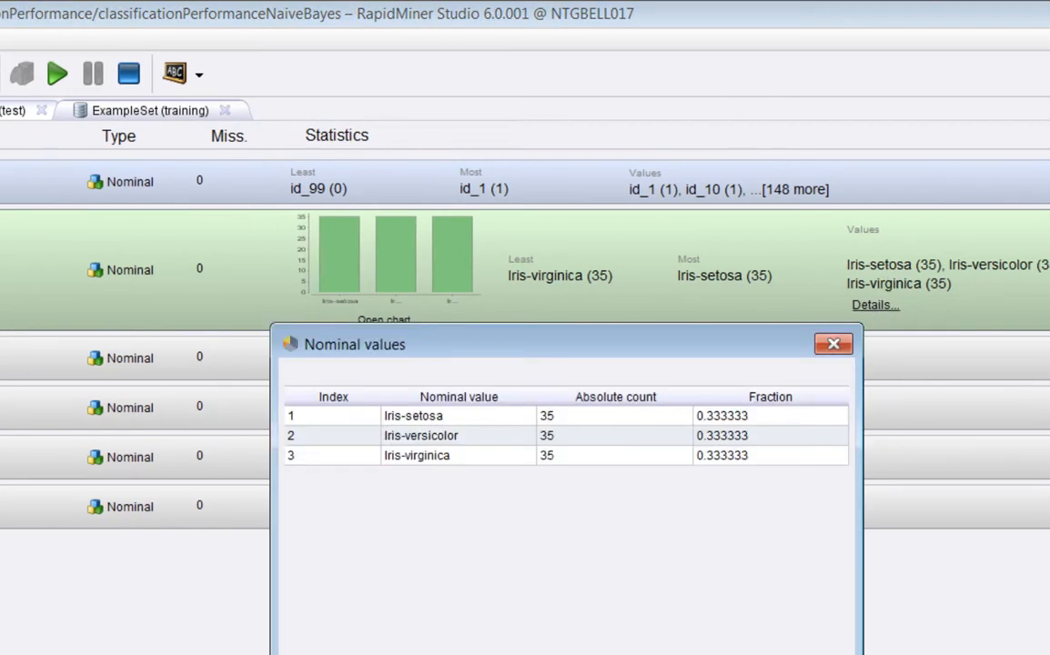
click(833, 344)
click(973, 270)
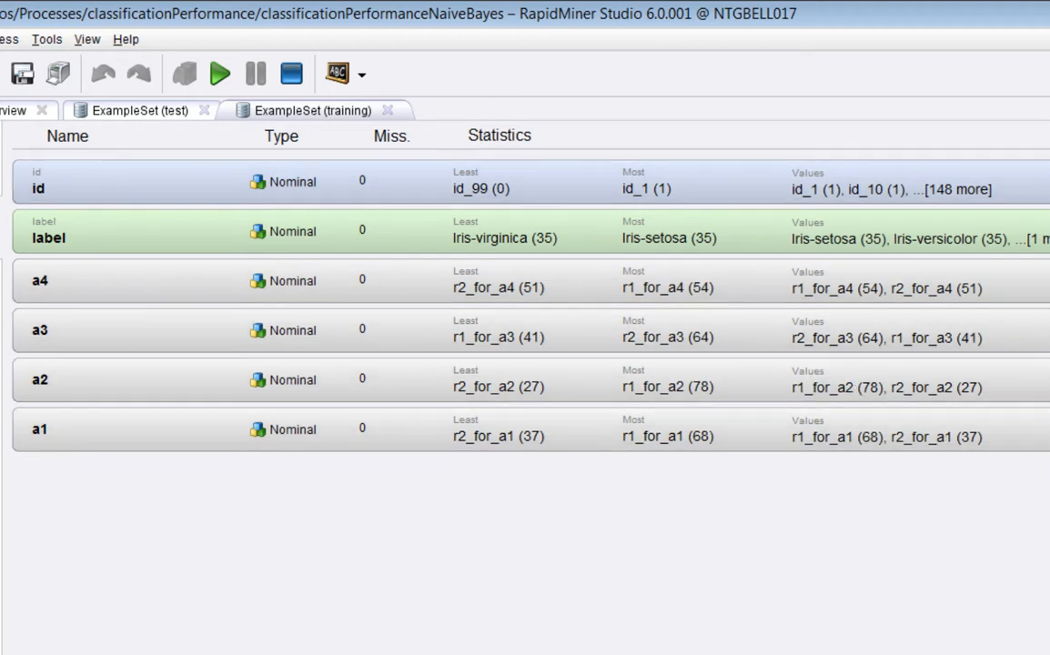
Step: Move the breakpoint from make data to the Naive Bayes operator and continue running the process
key(F8)
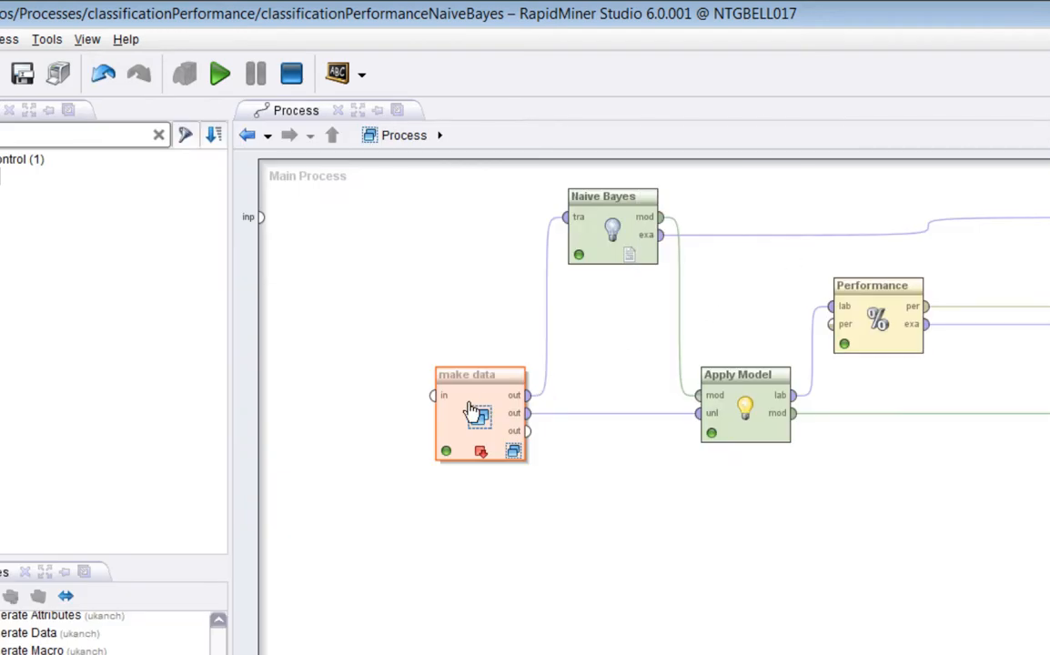
click(630, 238)
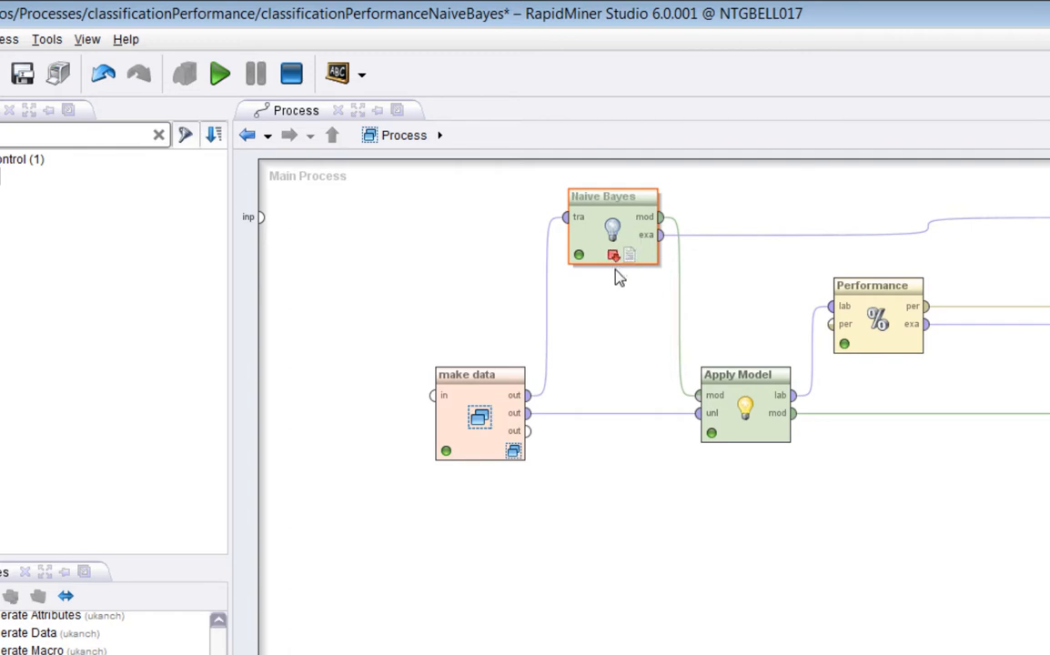
click(220, 77)
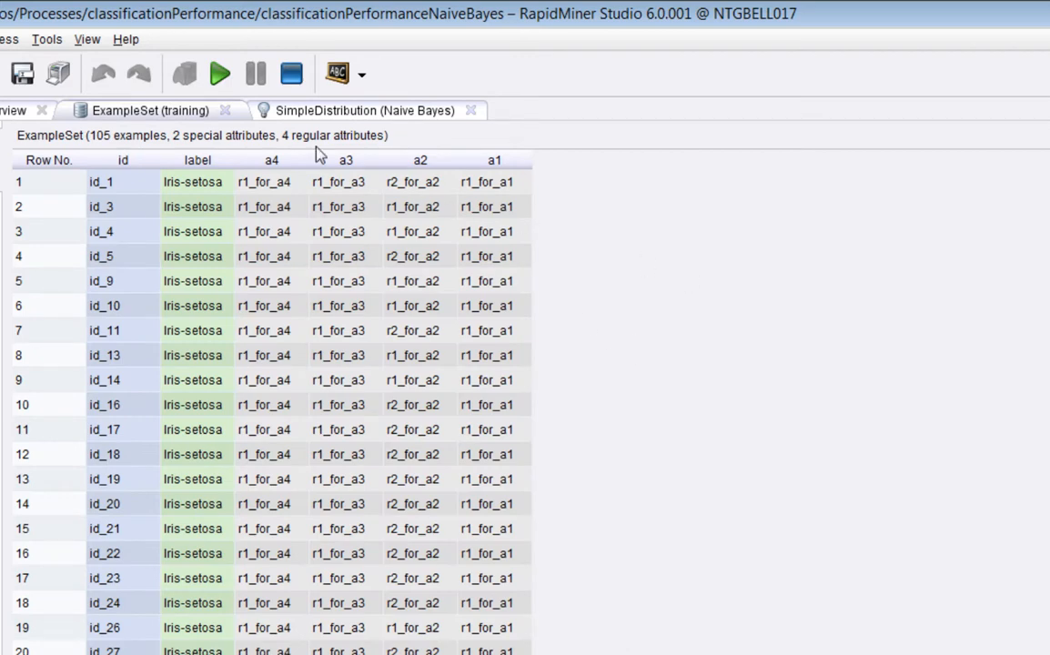
Step: Review the SimpleDistribution model from Naive Bayes and its training example set
click(297, 113)
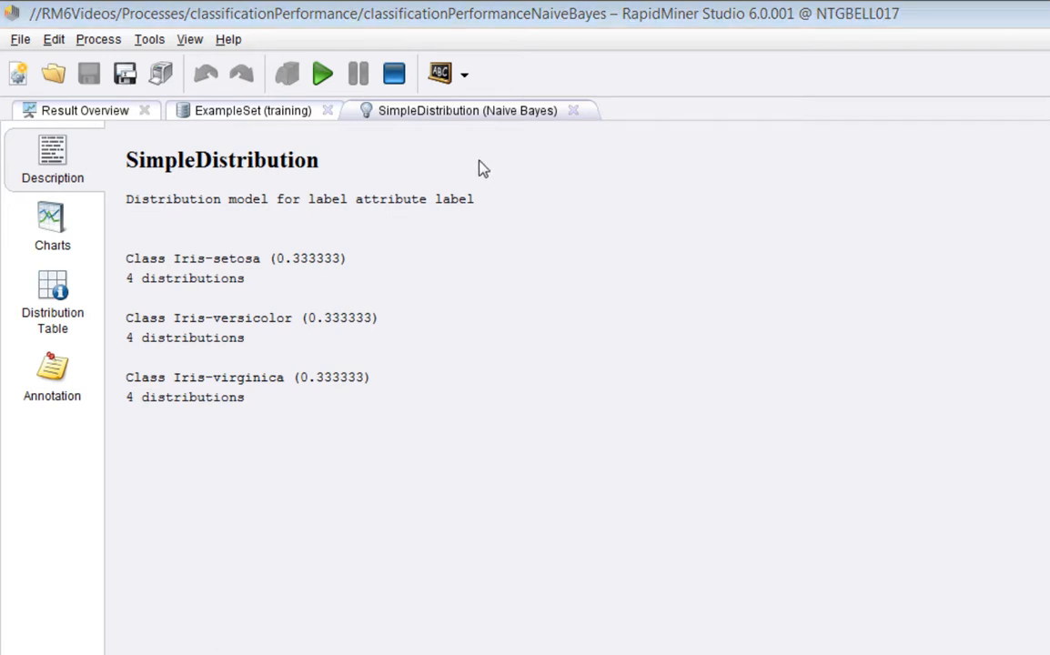
click(280, 116)
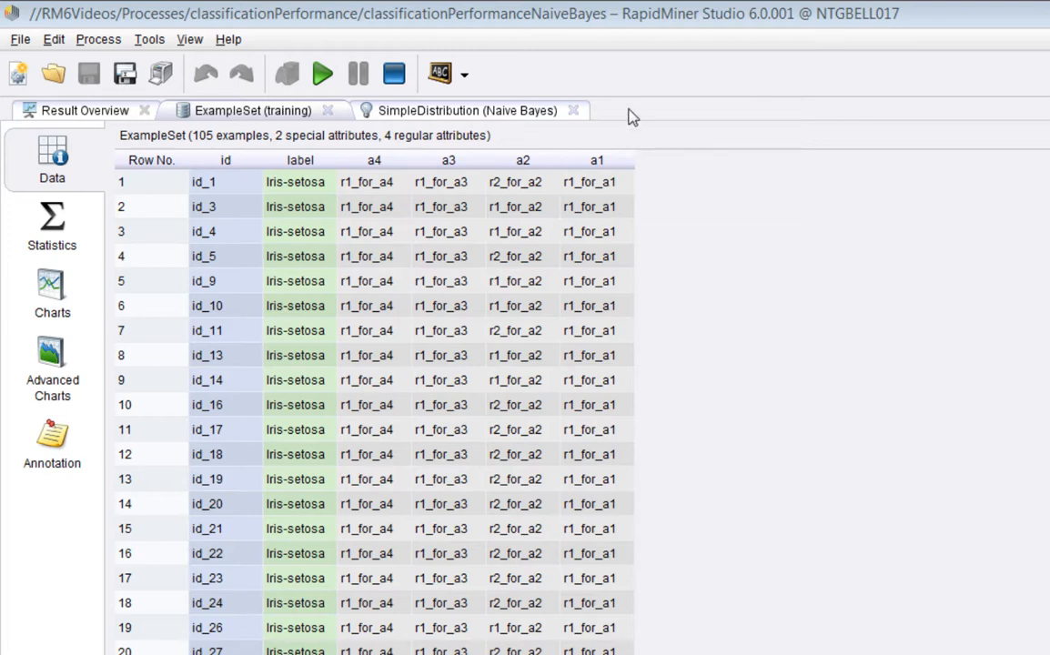
Step: Stop the paused run, remove the Naive Bayes breakpoint and run the whole process
click(398, 77)
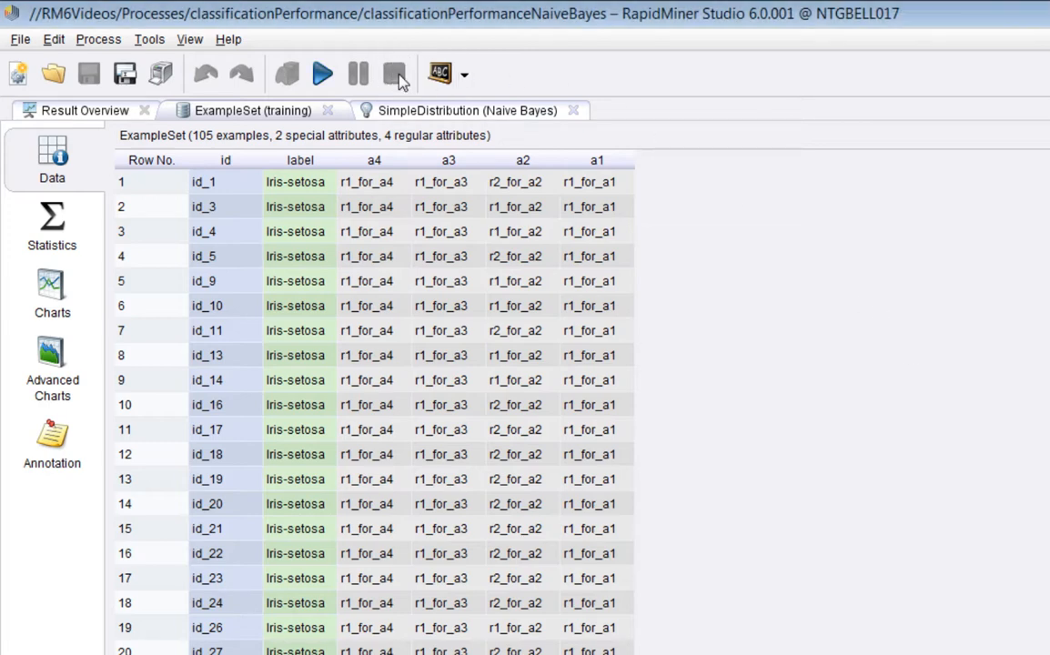
key(F8)
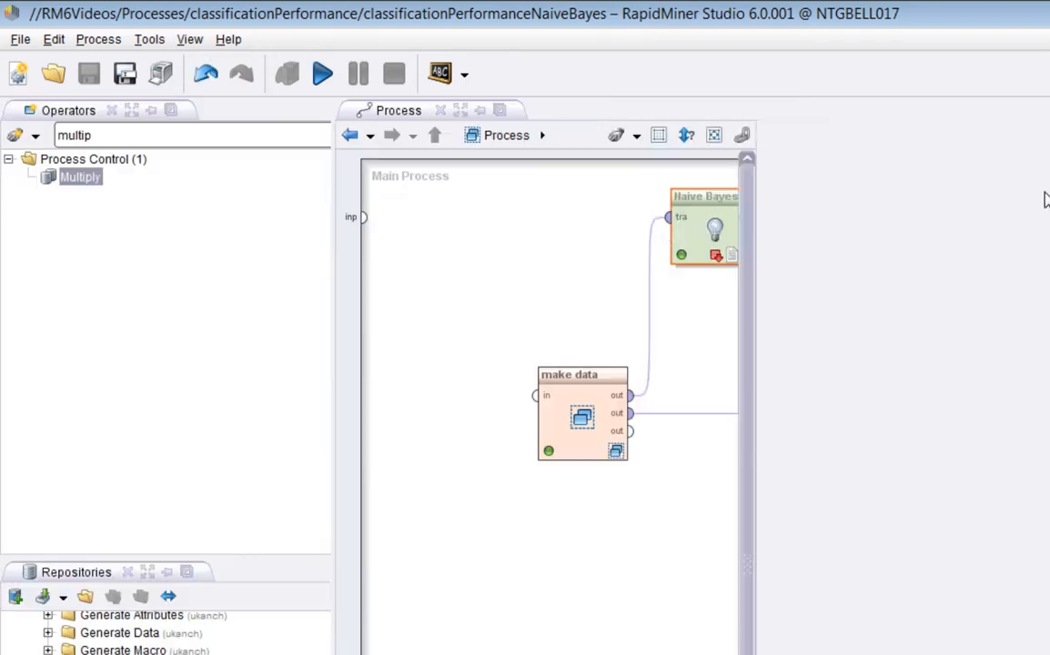
key(F7)
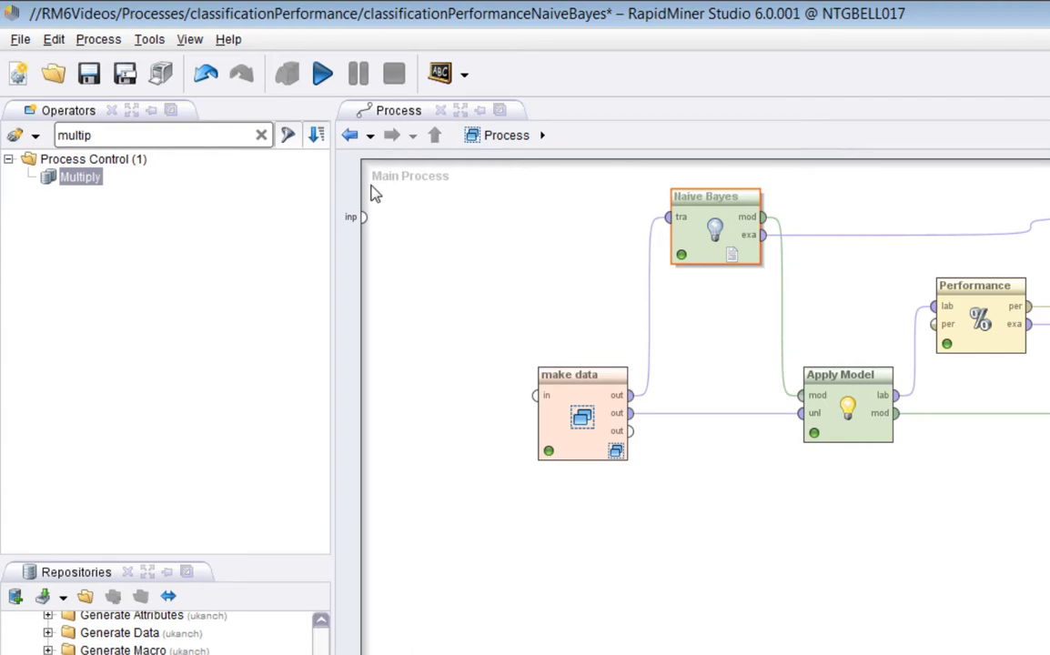
click(322, 74)
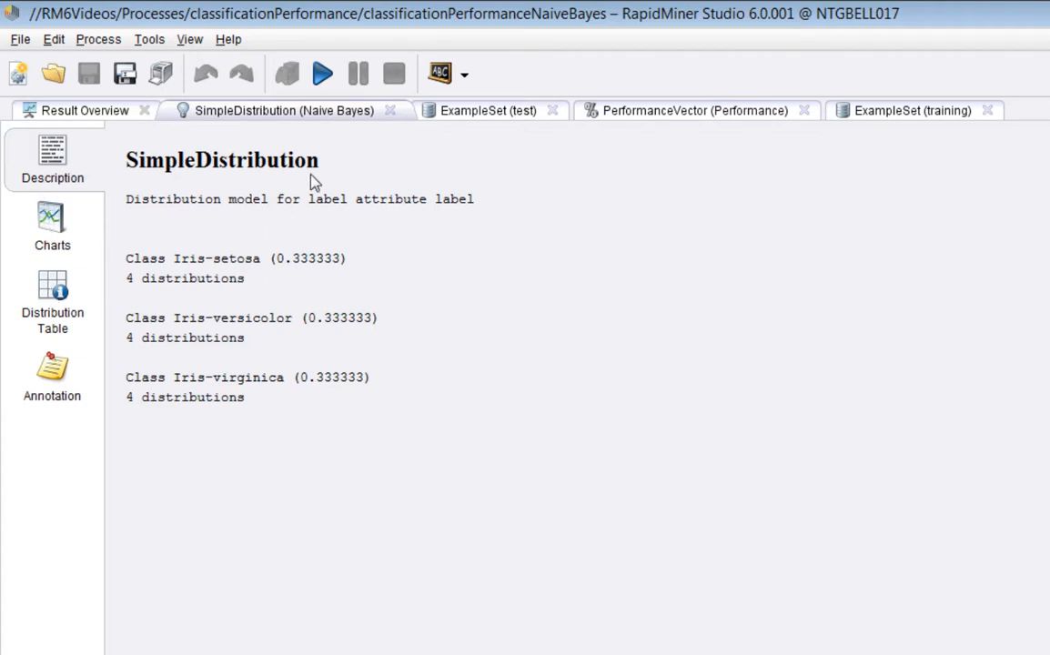
Step: Widen the prediction and three confidence columns in the test example set so their full headings are readable
click(903, 112)
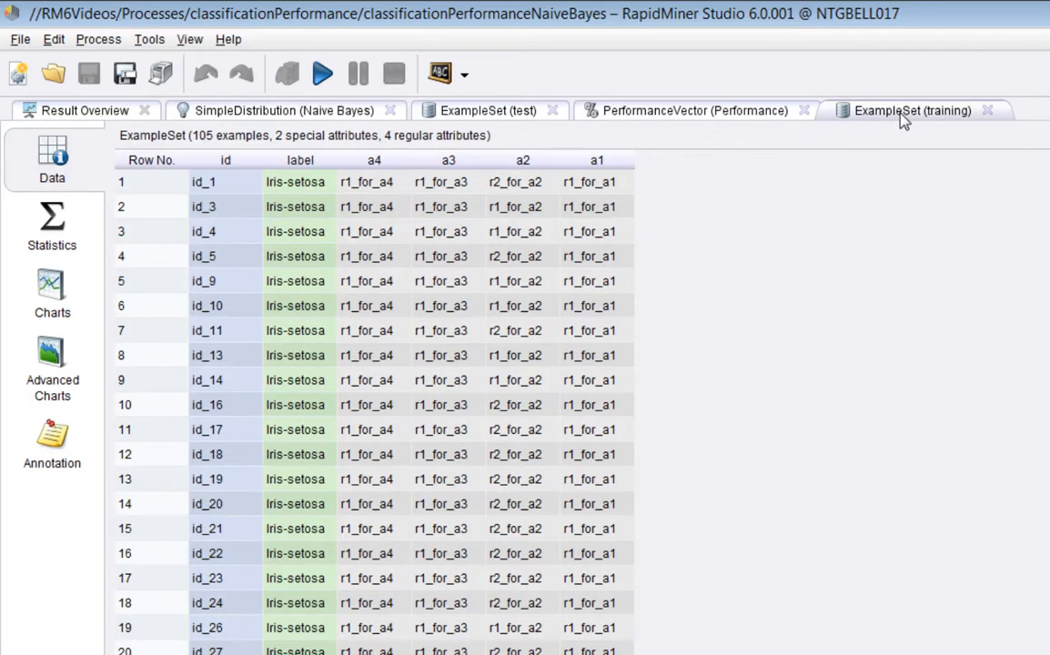
click(496, 113)
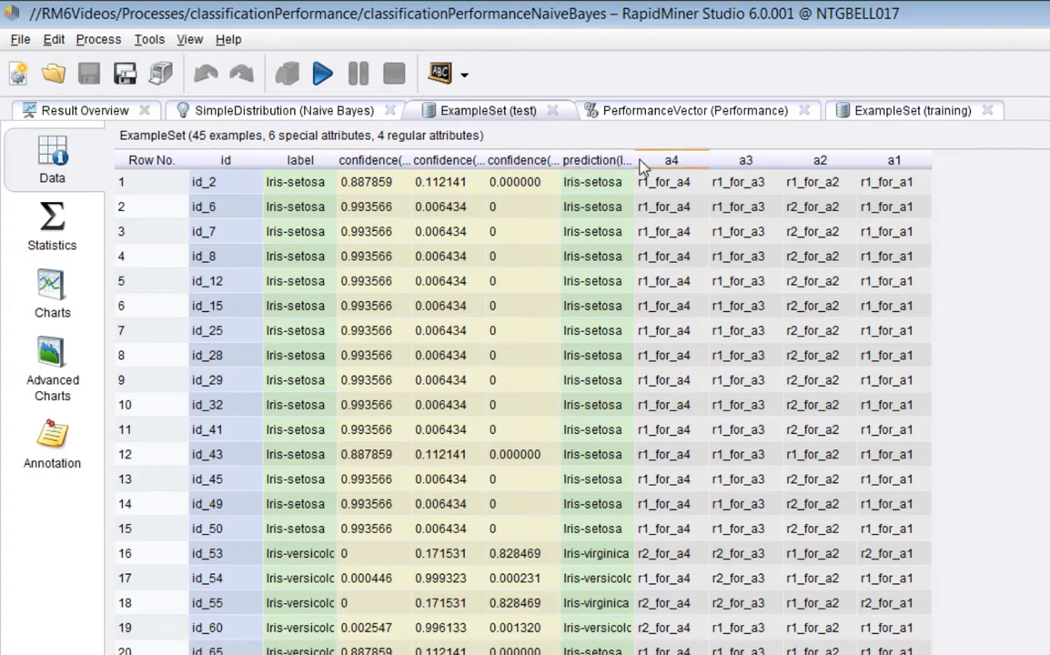
drag(633, 161, 794, 162)
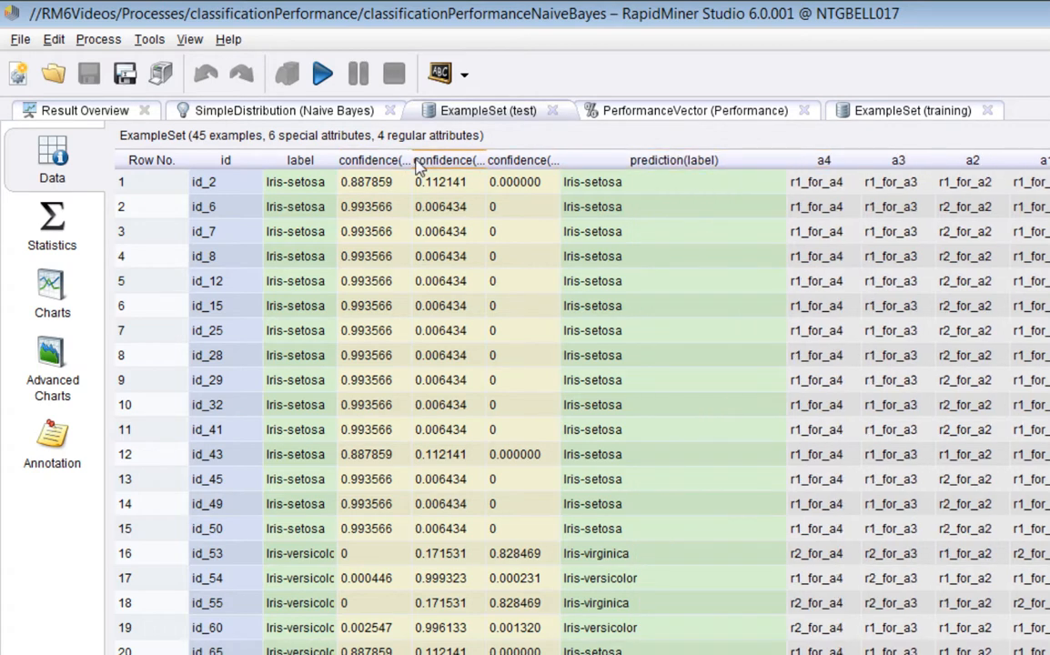
drag(411, 161, 496, 162)
drag(565, 161, 646, 161)
drag(715, 161, 835, 162)
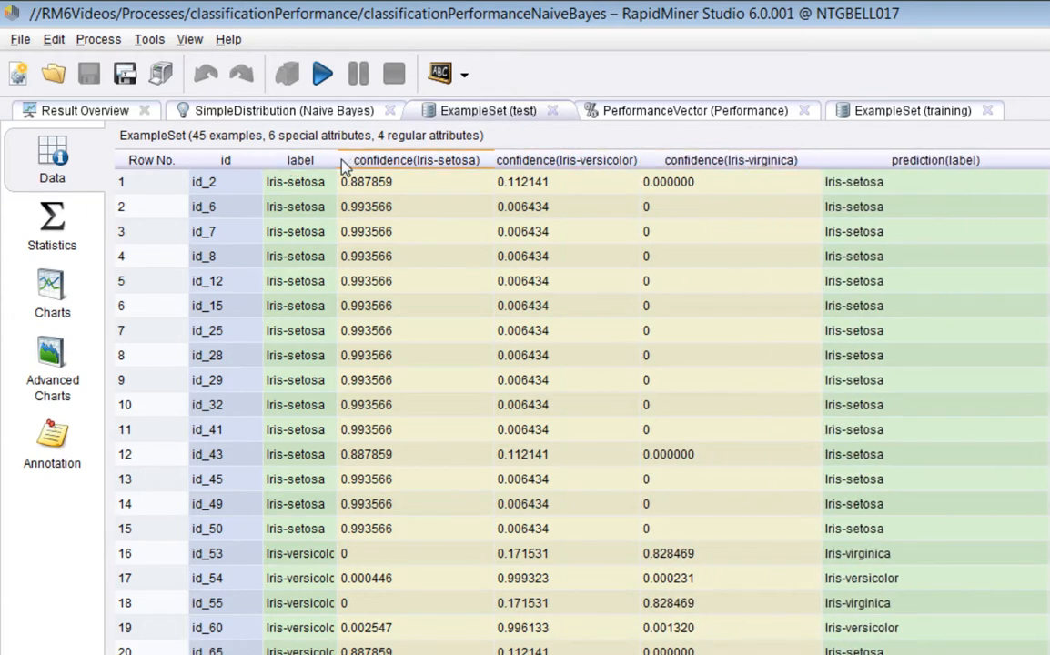
drag(342, 162, 353, 164)
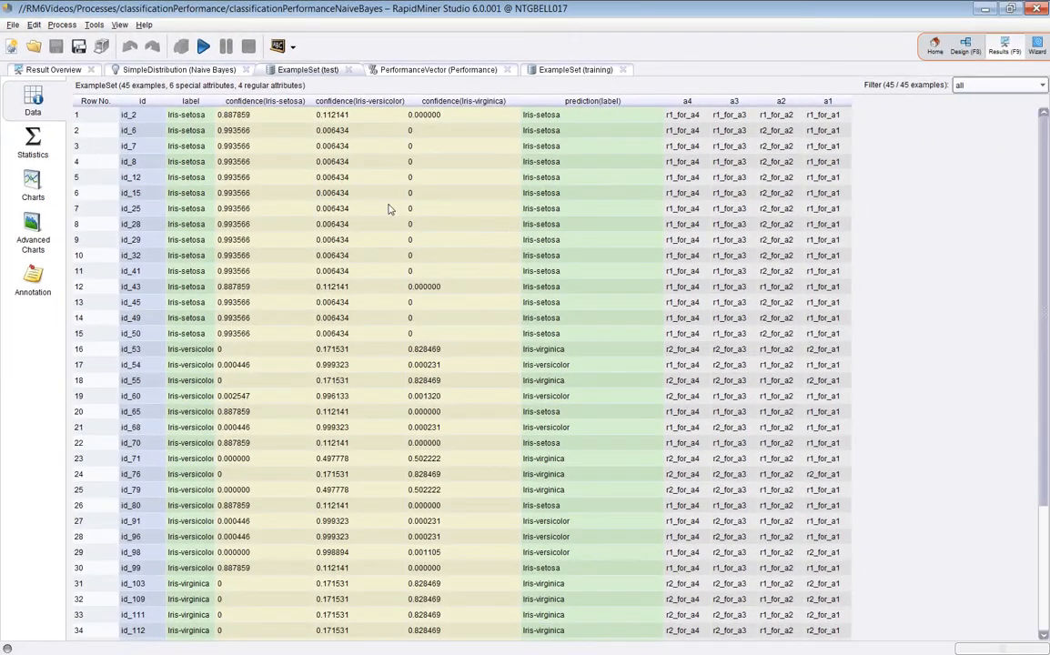
Step: Detach the test example set into a floating window placed below the SimpleDistribution description
click(182, 69)
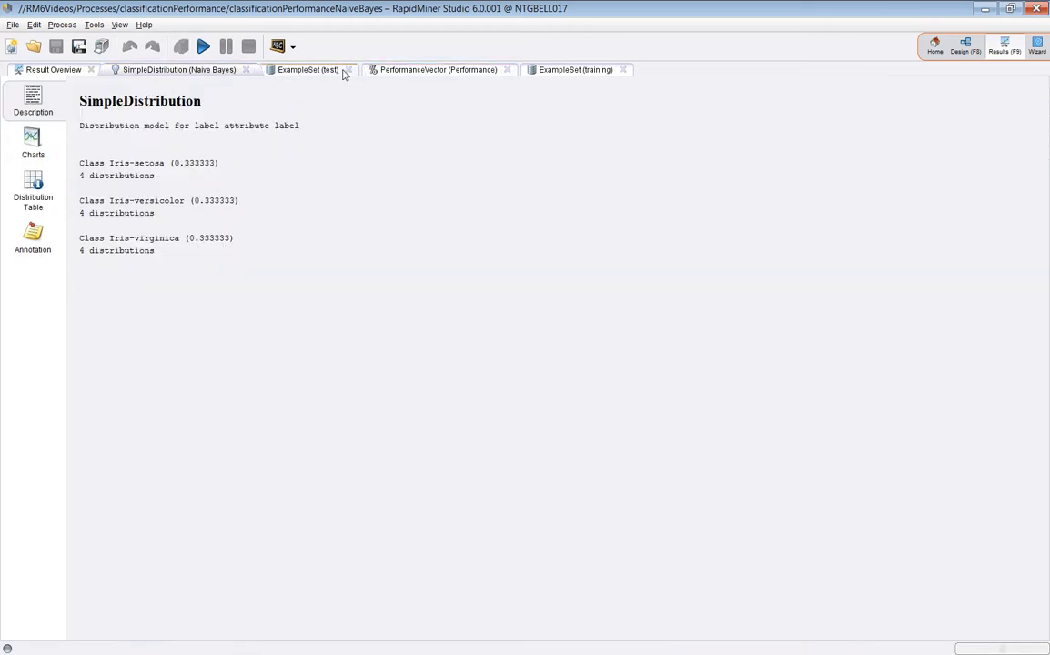
drag(306, 70, 247, 302)
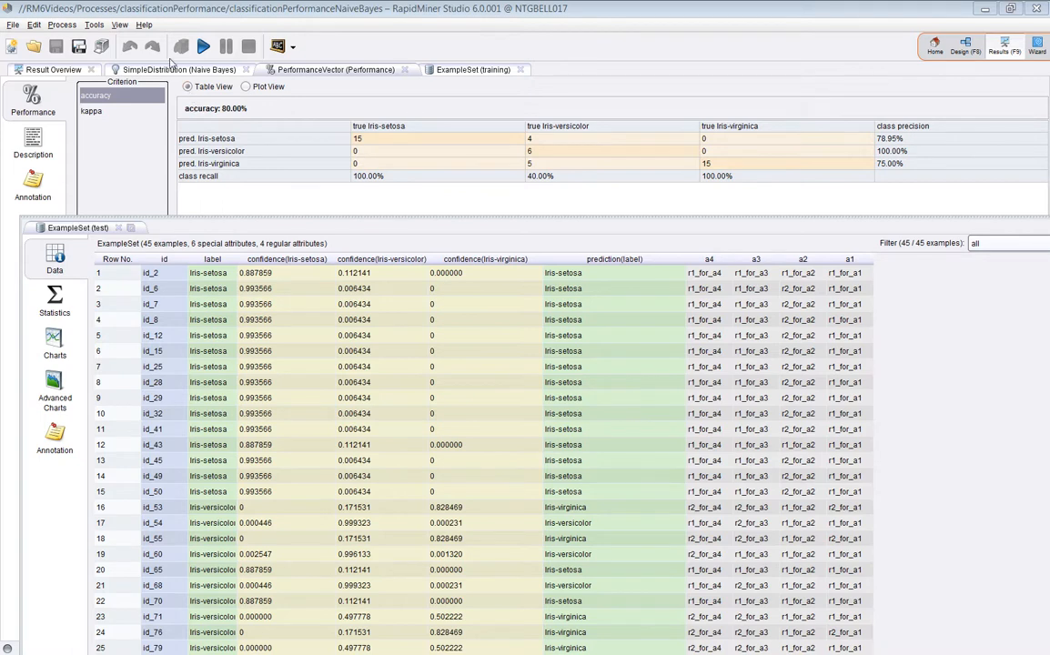
click(168, 70)
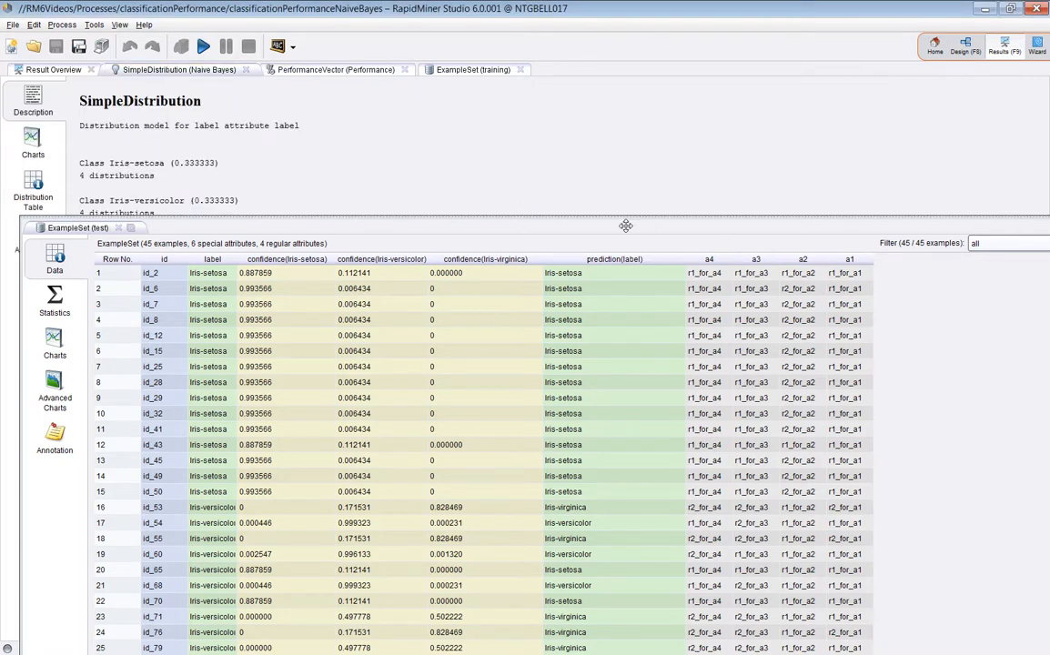
drag(622, 226, 626, 283)
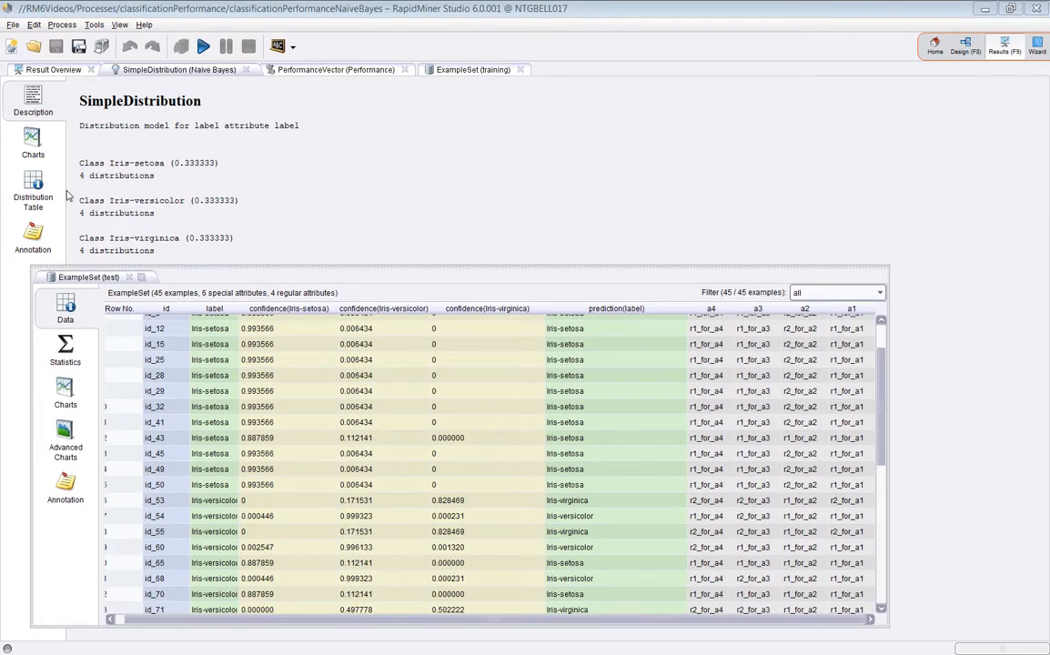
Step: Show the model's distribution table with a wider Parameter column and sort it by Parameter
click(34, 193)
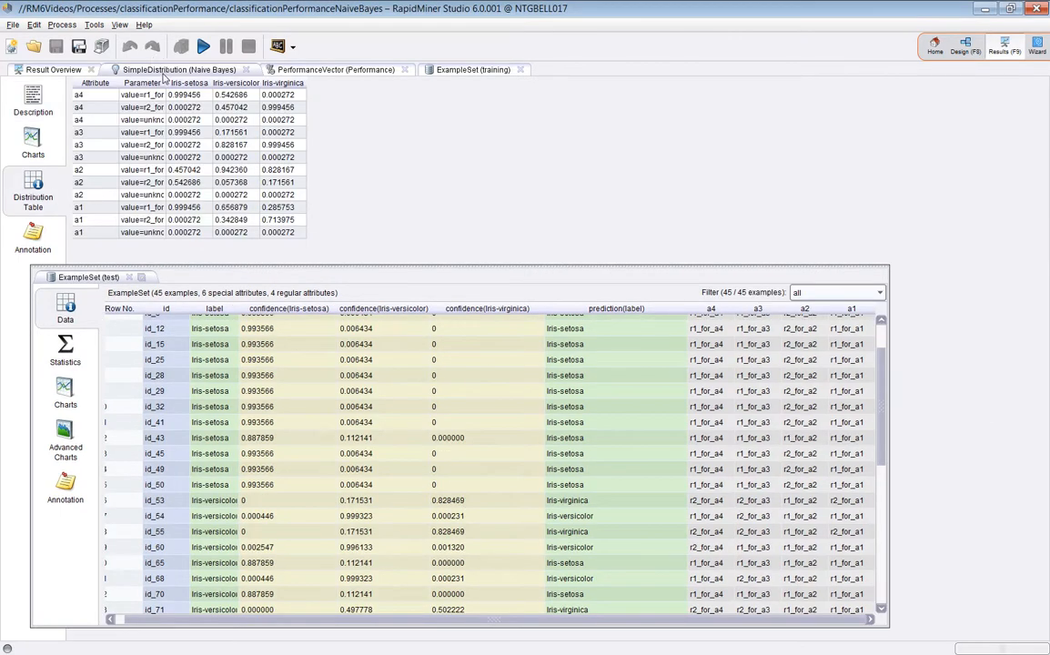
drag(167, 83, 264, 87)
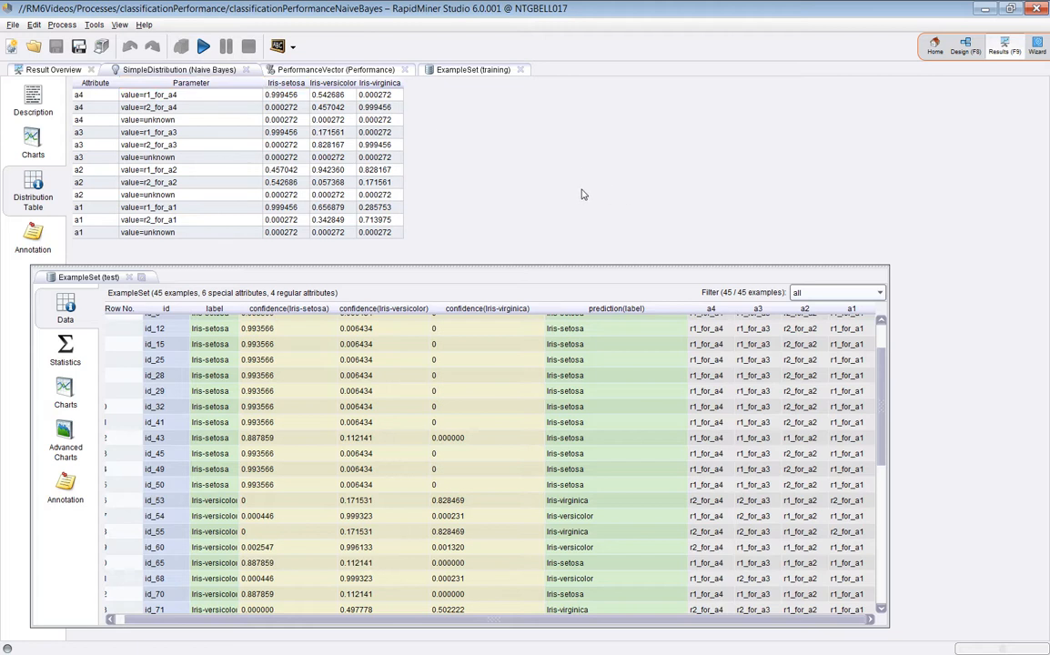
click(169, 84)
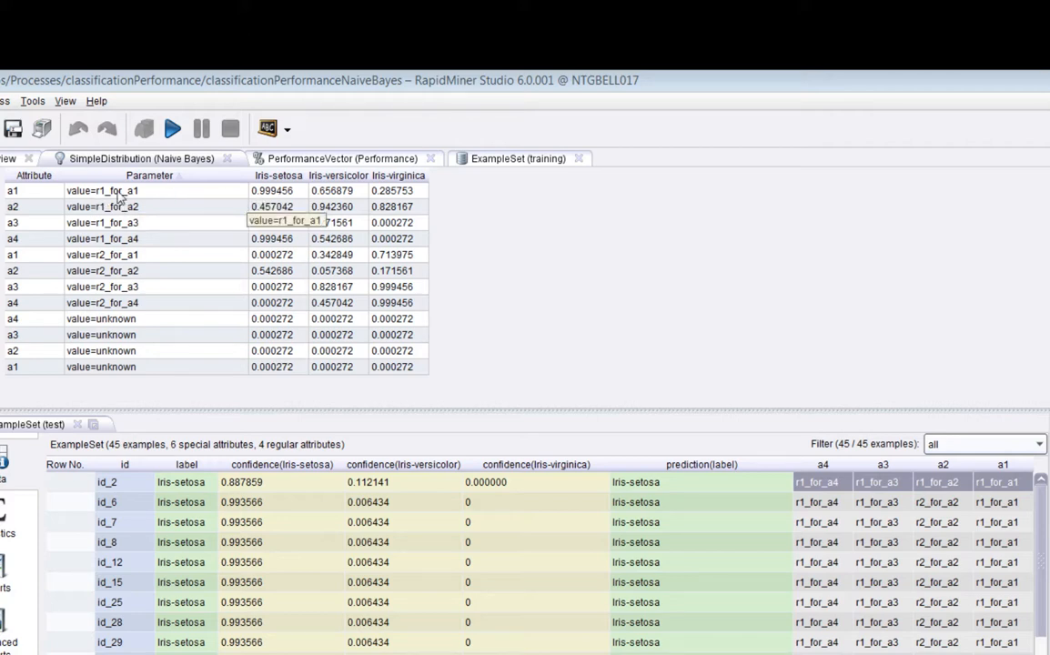
Step: Highlight the Iris-setosa probabilities for r1_for_a1 through r1_for_a4 and check the class probabilities in the model description
click(255, 188)
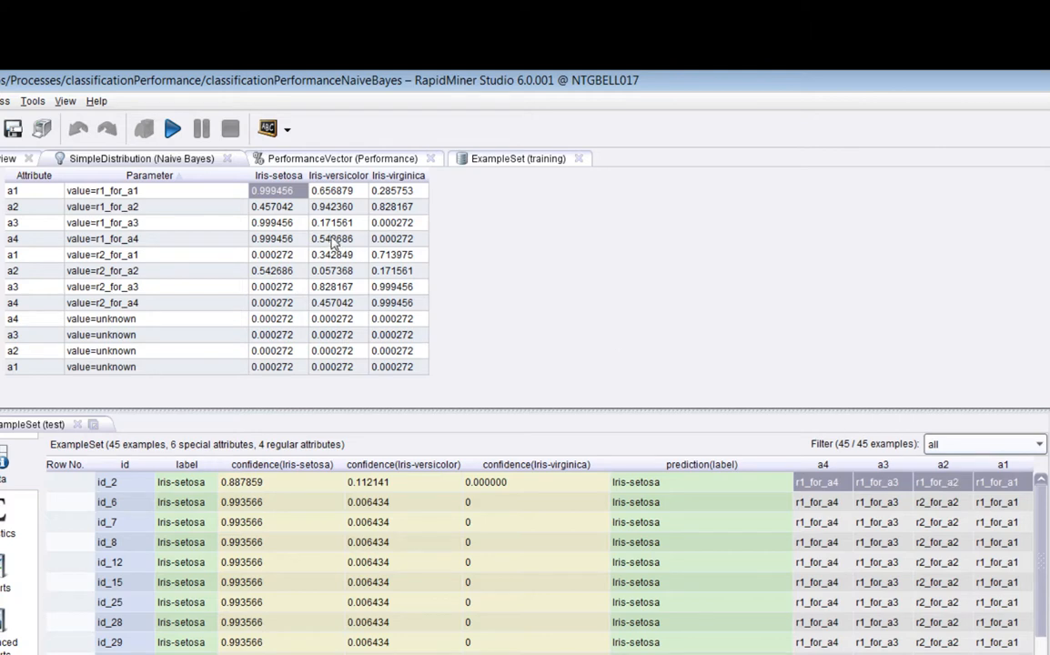
click(264, 207)
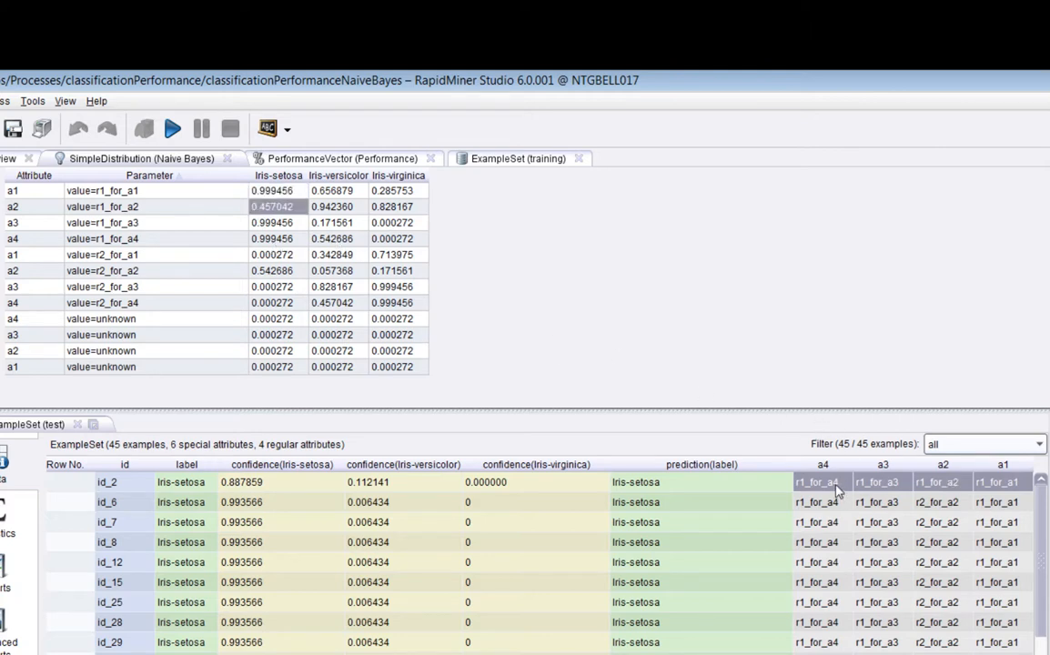
drag(258, 239, 280, 207)
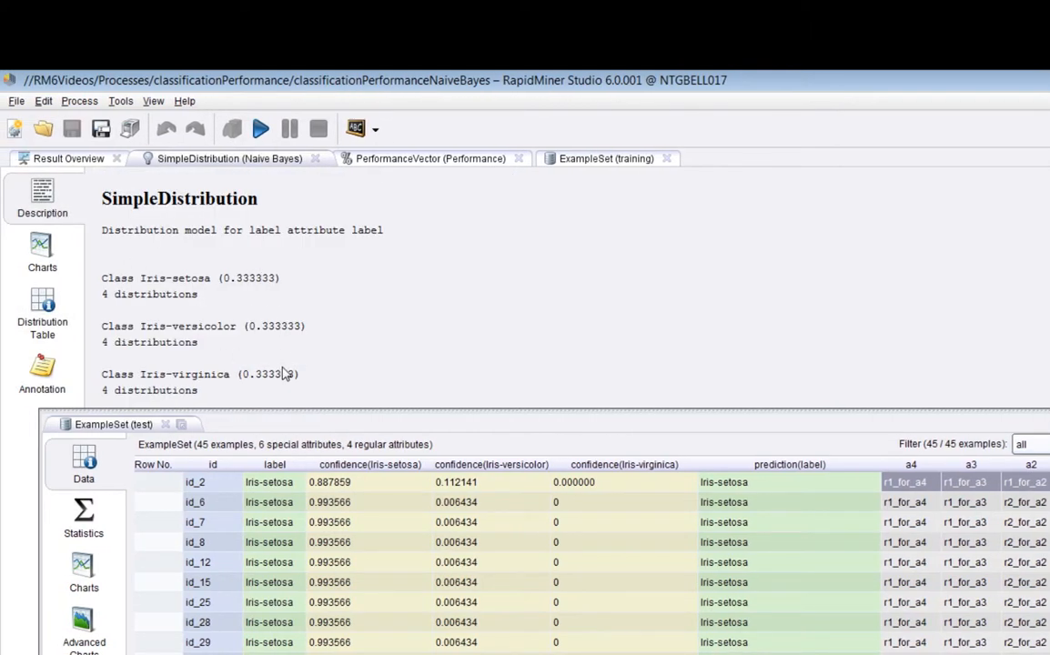
click(36, 312)
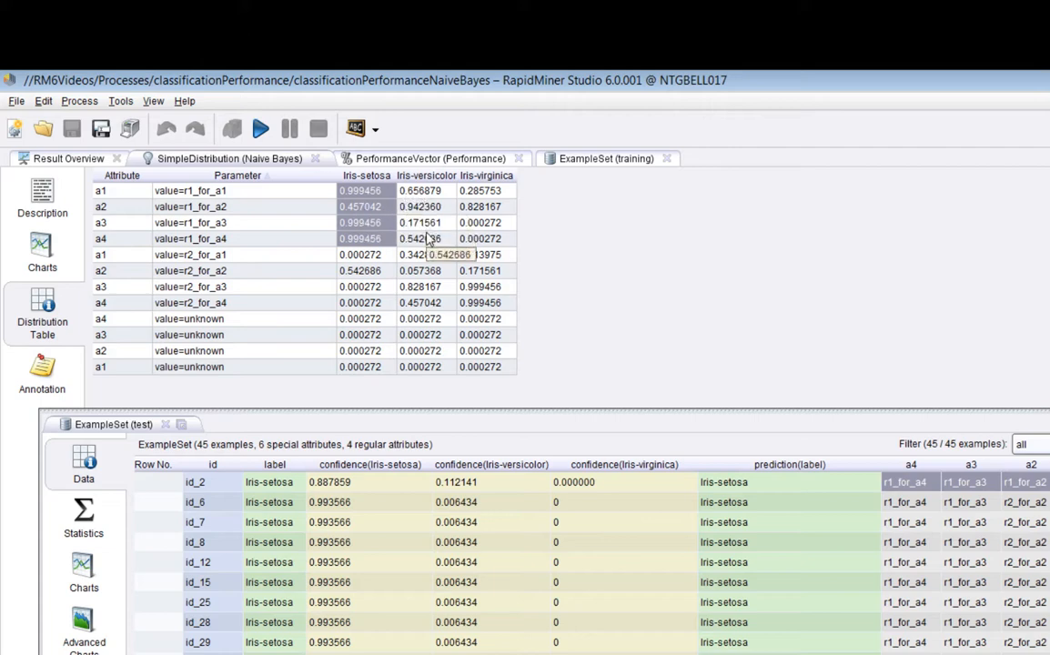
Step: Highlight the r1_for_a1 through r1_for_a4 probabilities for Iris-versicolor, Iris-virginica and again for Iris-setosa in the distribution table
drag(425, 240, 427, 209)
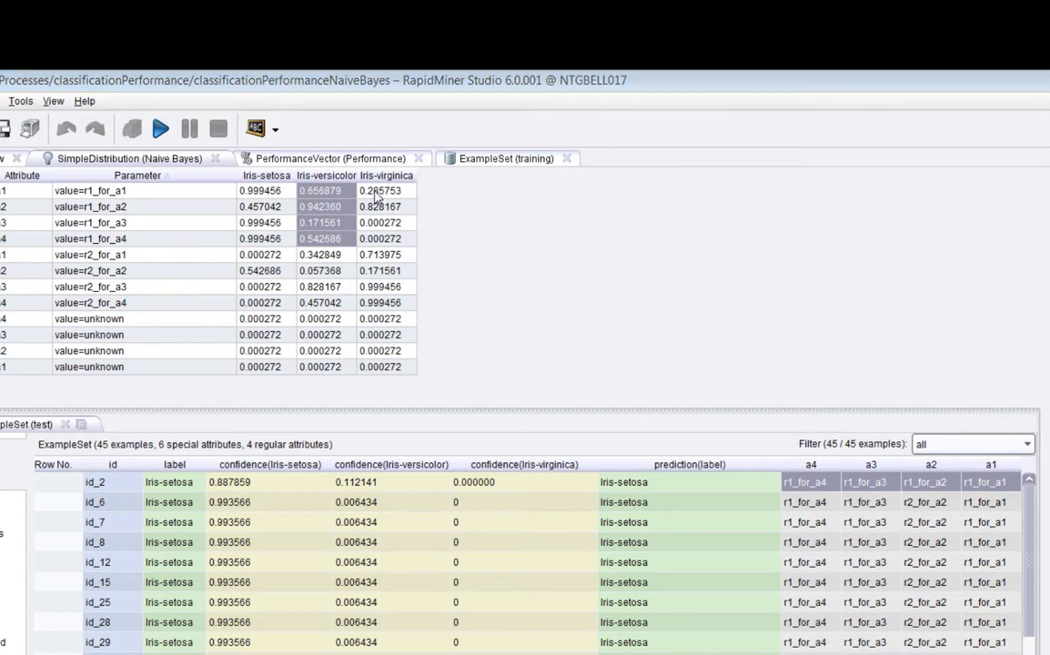
drag(379, 191, 391, 241)
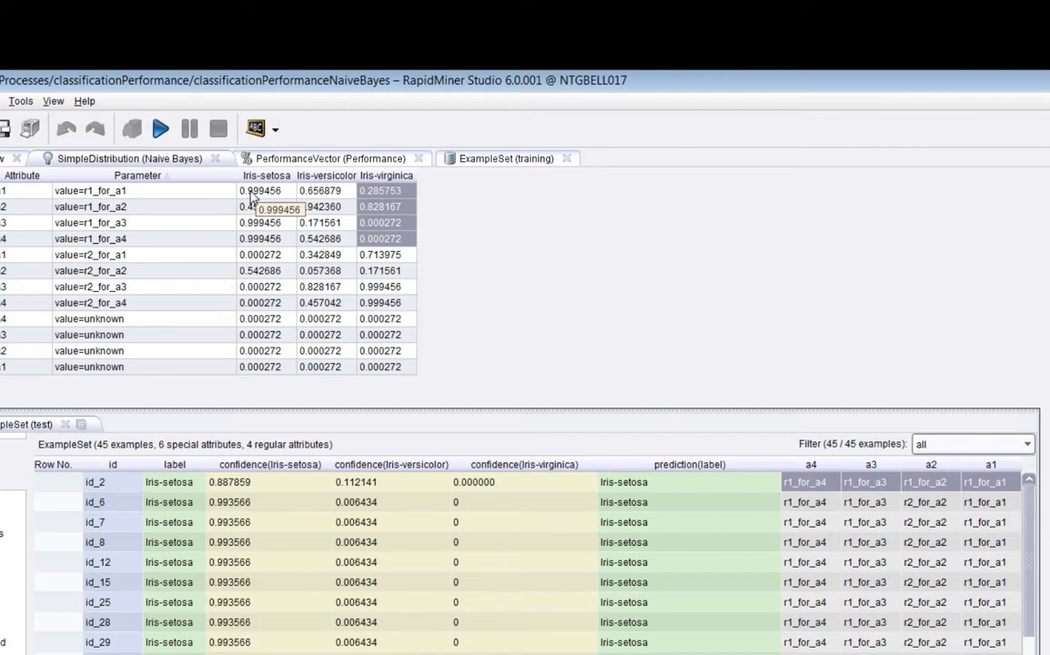
drag(251, 194, 252, 232)
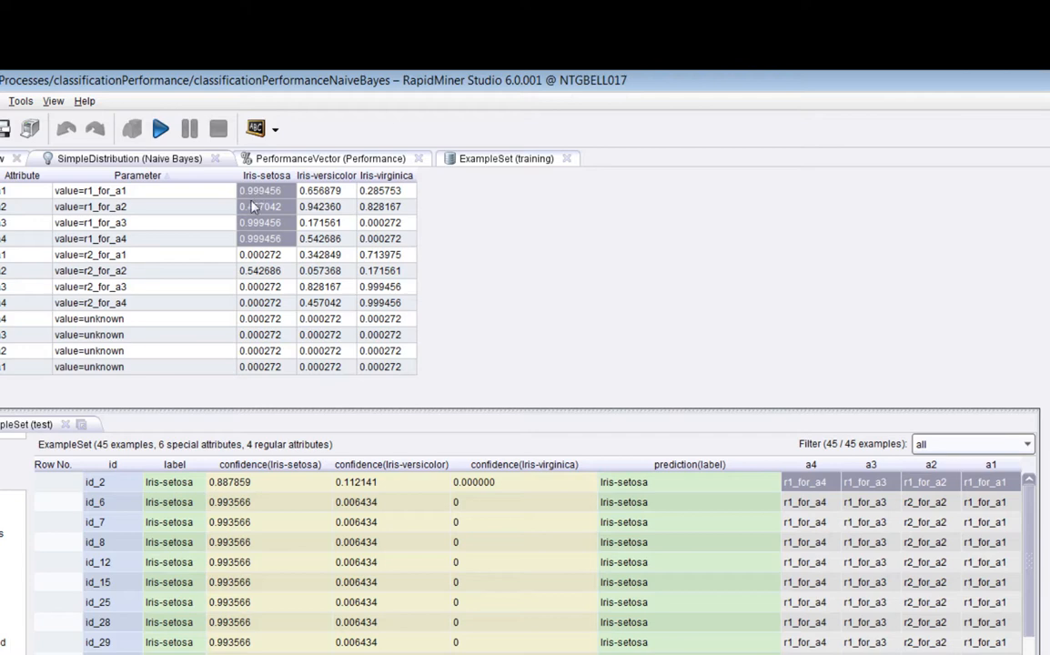
Step: Highlight the prediction and the three class confidences for example id_2, finishing on its Iris-versicolor confidence
click(669, 484)
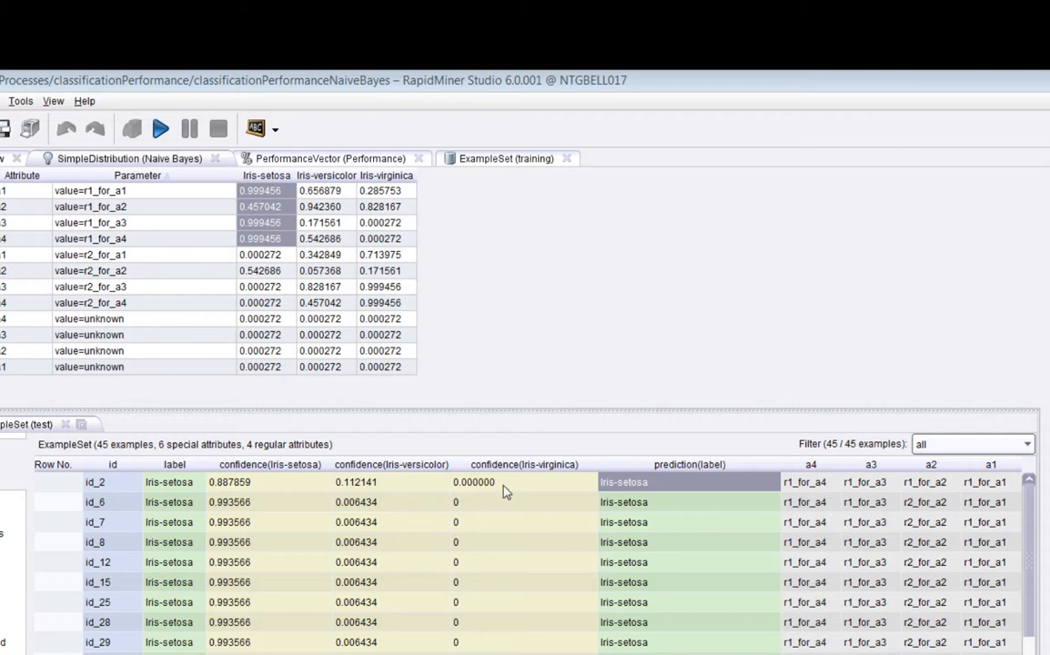
drag(506, 487, 297, 487)
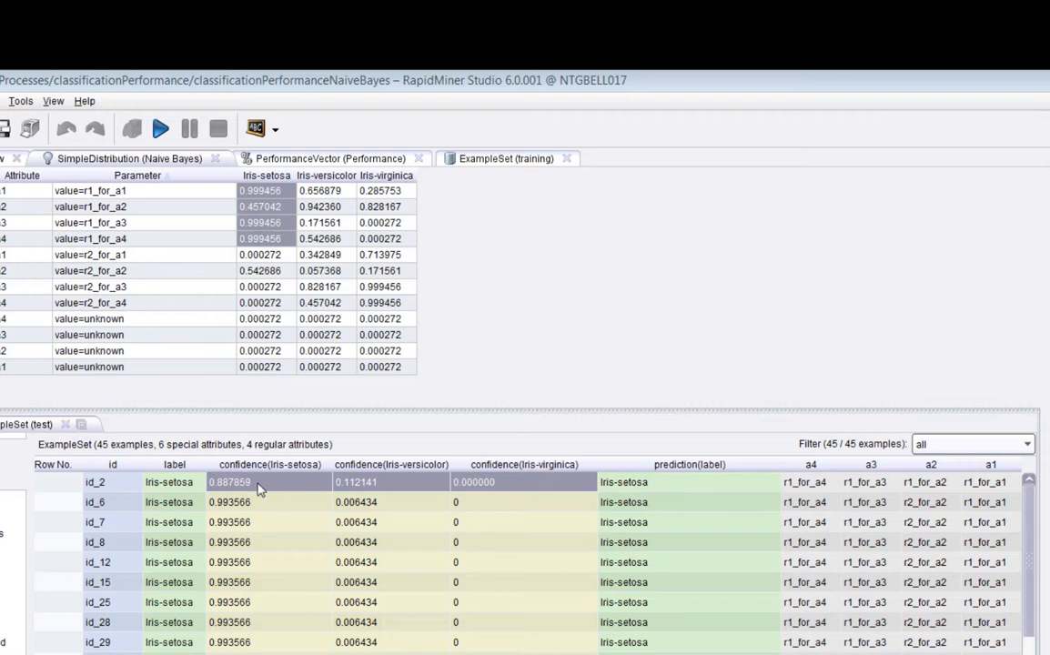
click(405, 489)
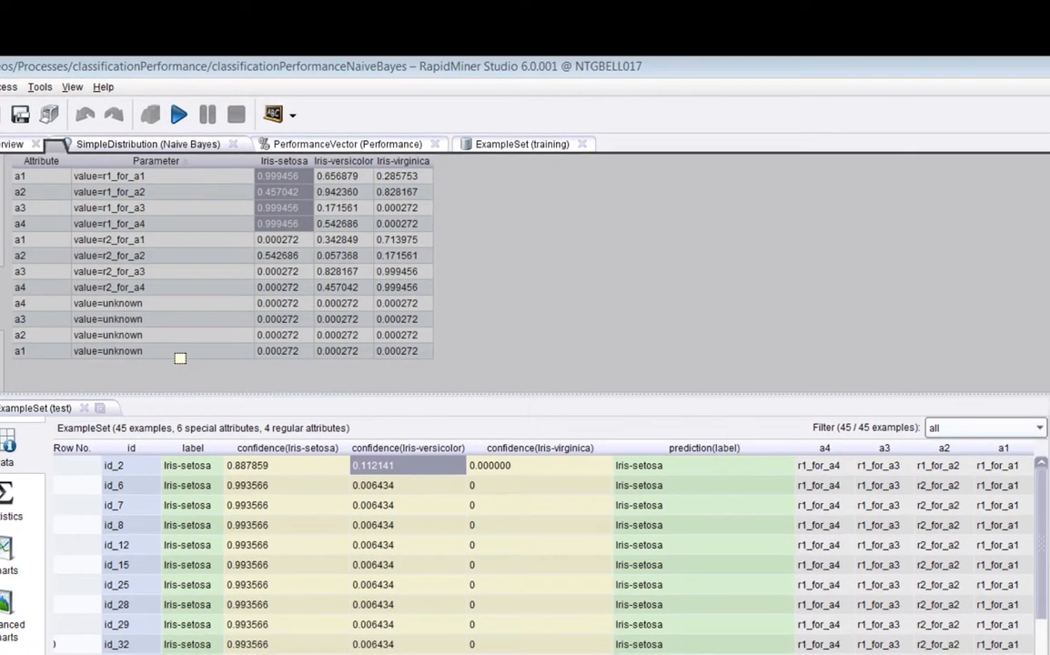
Step: Dock the test example set back among the results and adjust the jitter in its scatter chart of label against prediction
double_click(13, 426)
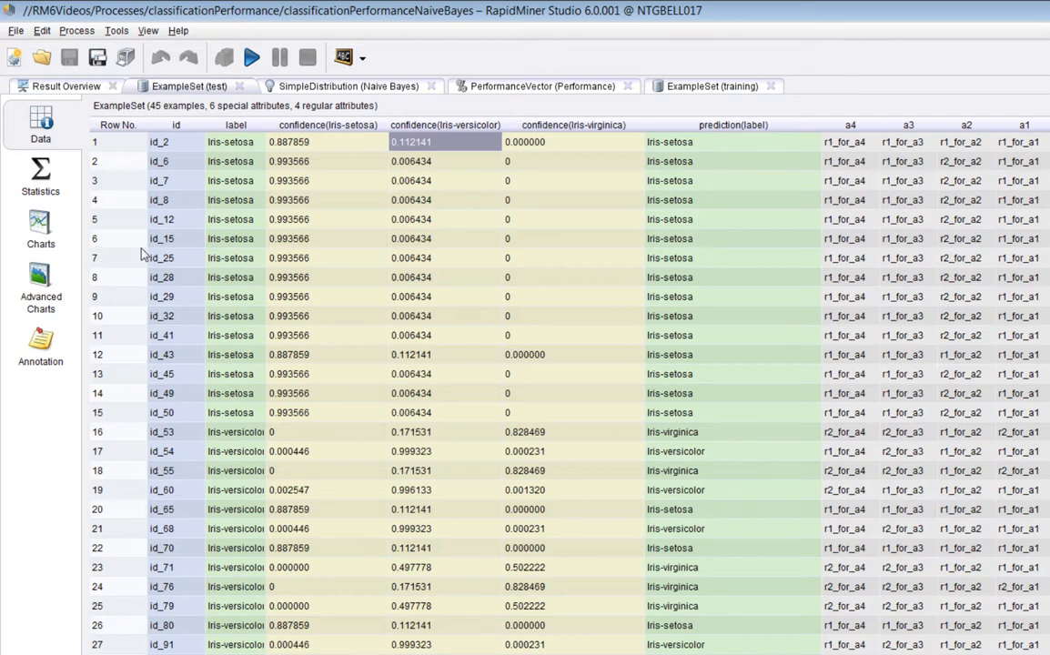
click(36, 229)
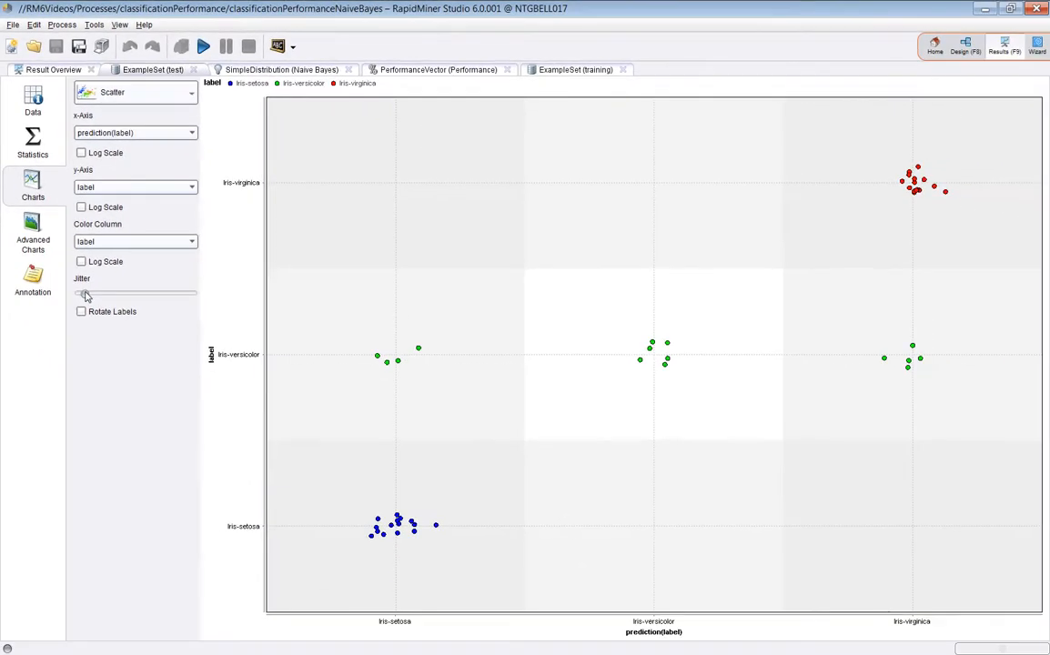
drag(85, 295, 79, 293)
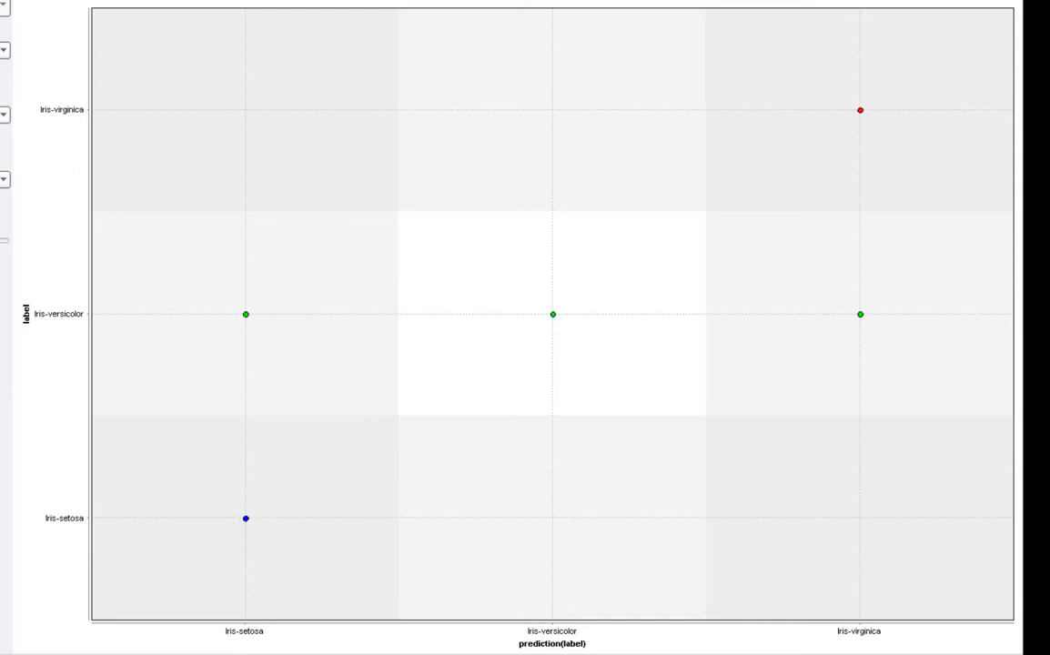
drag(0, 240, 3, 241)
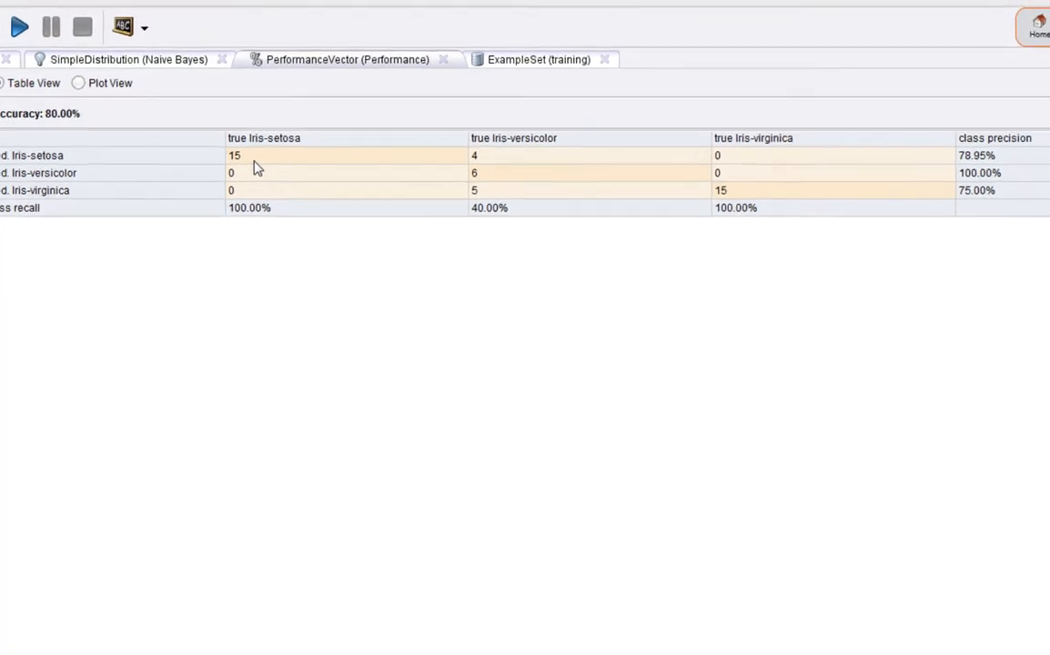
Step: Highlight the correctly predicted counts for Iris-setosa, Iris-virginica and Iris-versicolor in the accuracy confusion matrix
click(243, 161)
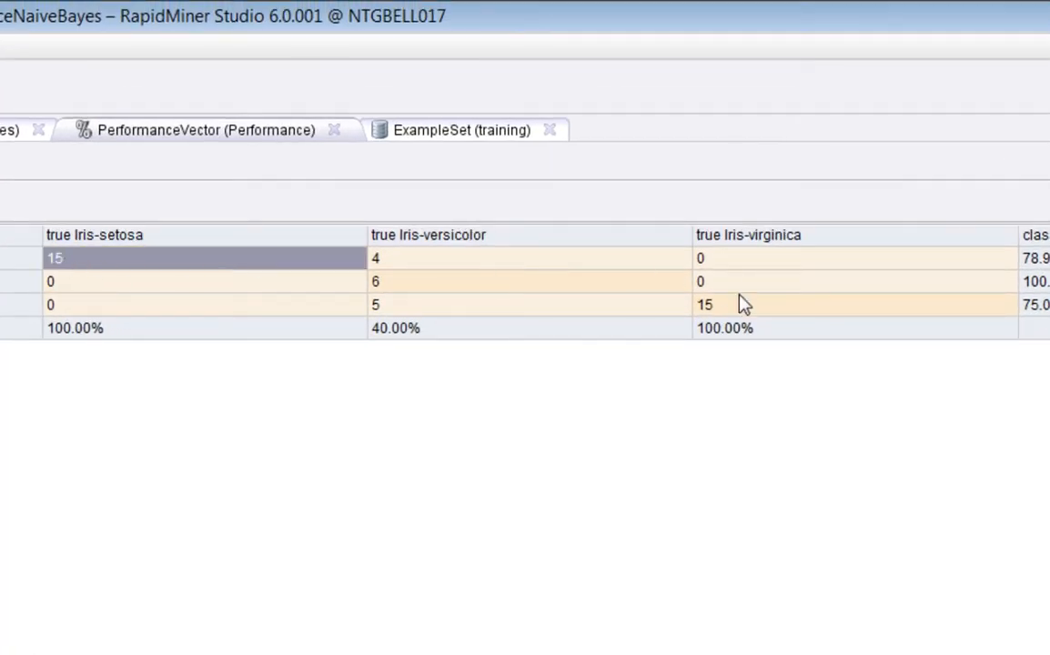
click(743, 303)
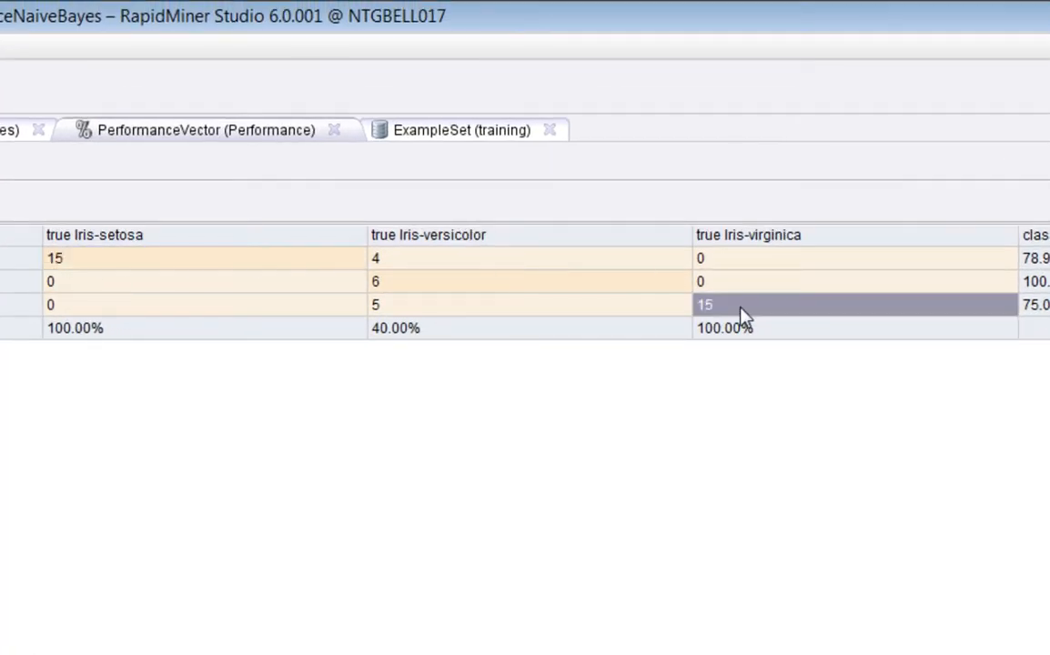
click(383, 283)
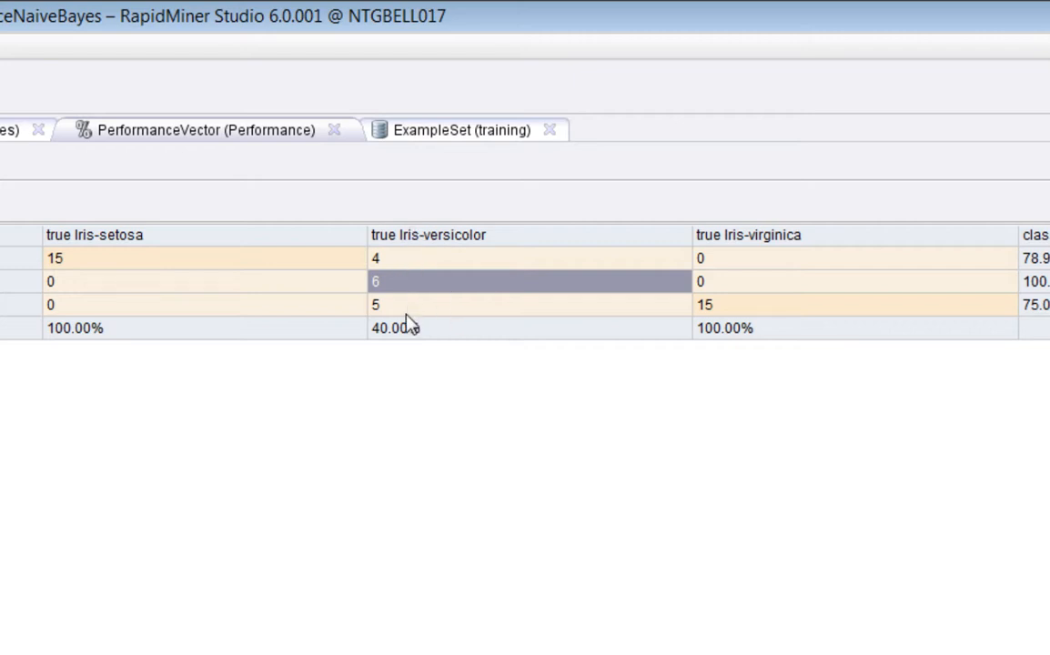
click(461, 137)
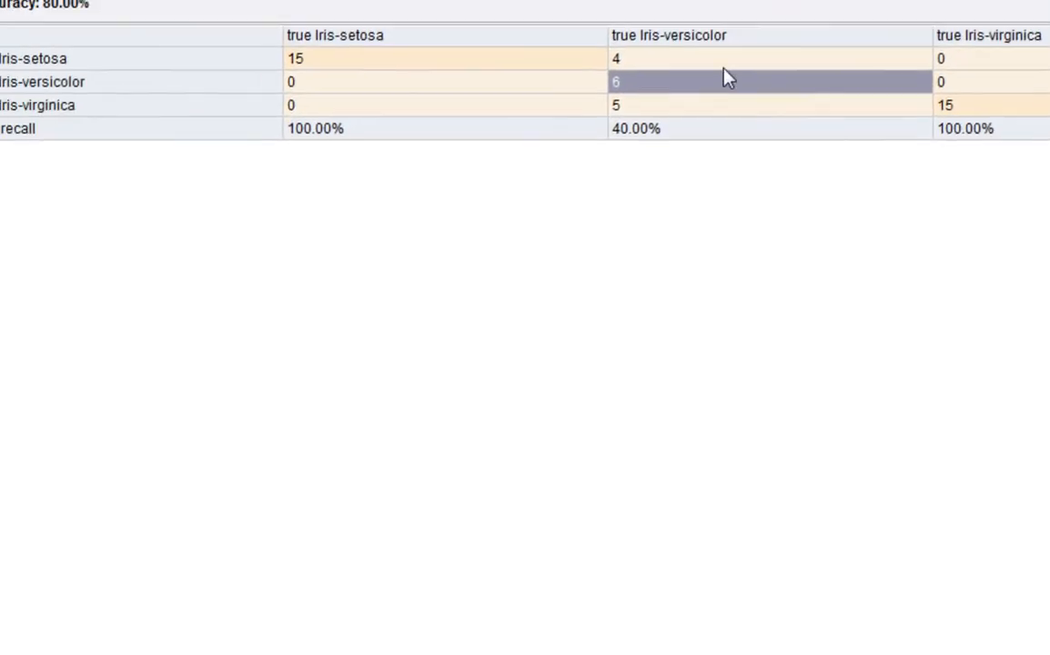
Step: Highlight the true Iris-versicolor examples predicted as Iris-setosa, and the whole true Iris-versicolor column with its class recall
click(711, 62)
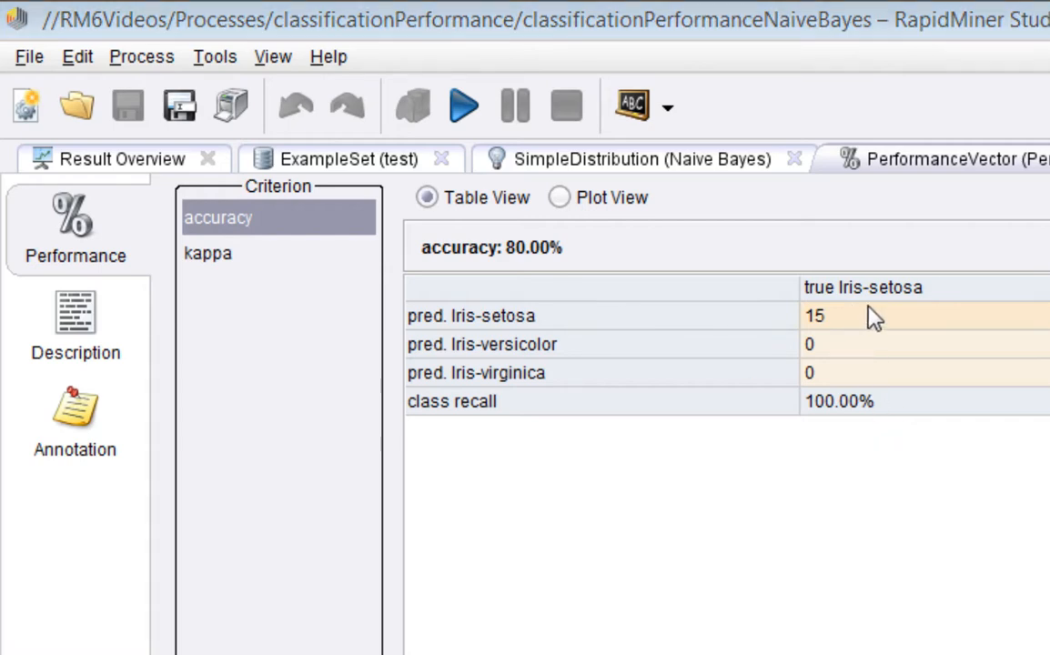
click(806, 294)
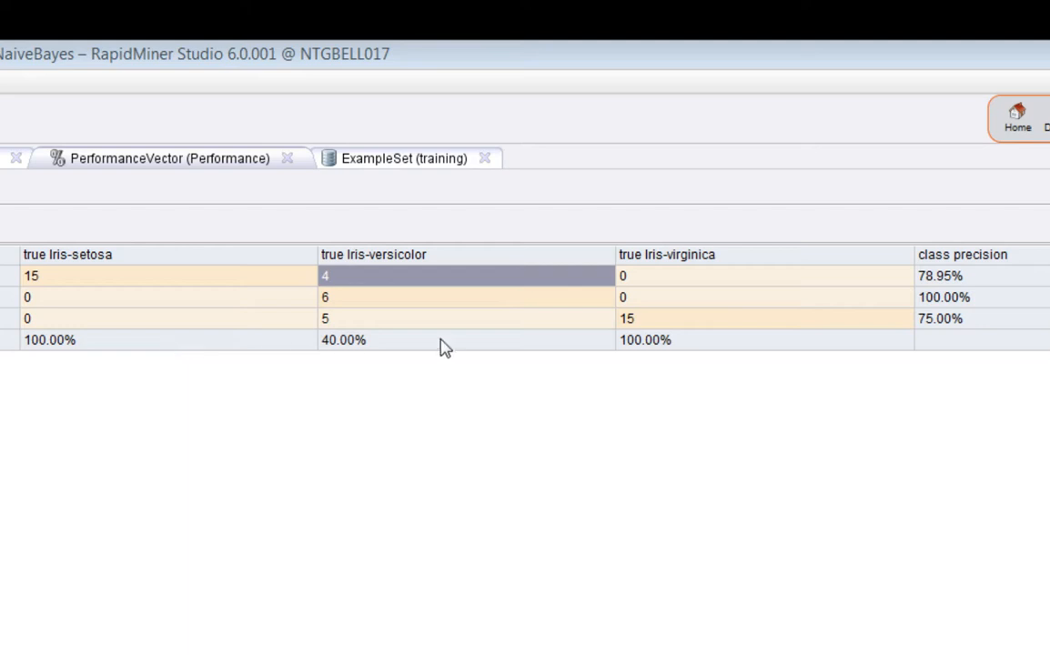
click(400, 343)
drag(403, 320, 408, 280)
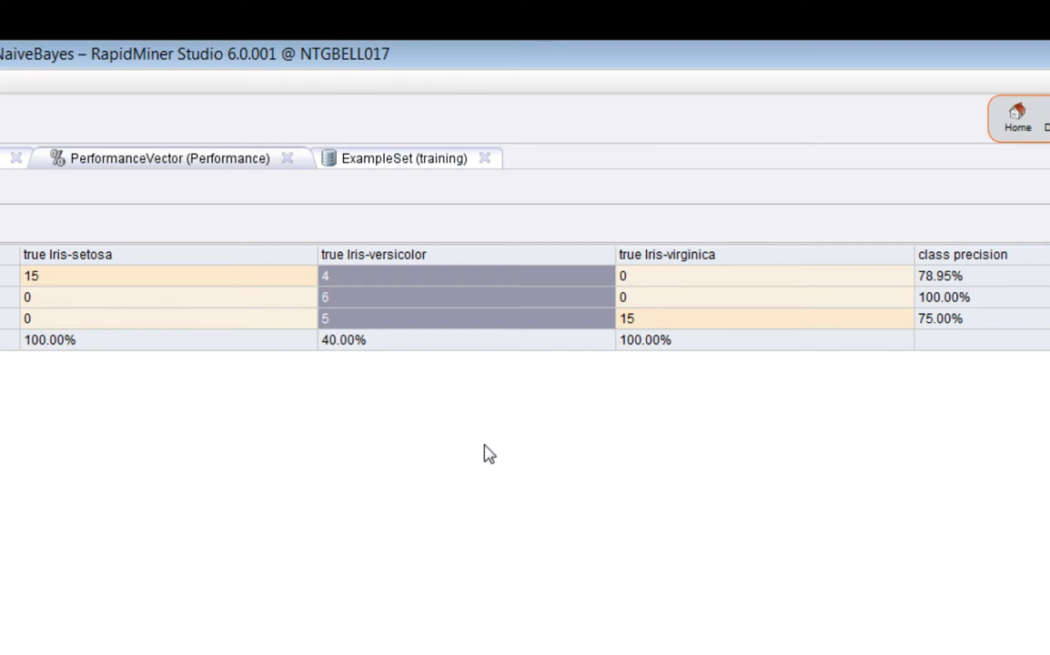
Step: Return to the process design, search the operators for "performance", and review the matching operators and the process's Performance operator
click(1046, 119)
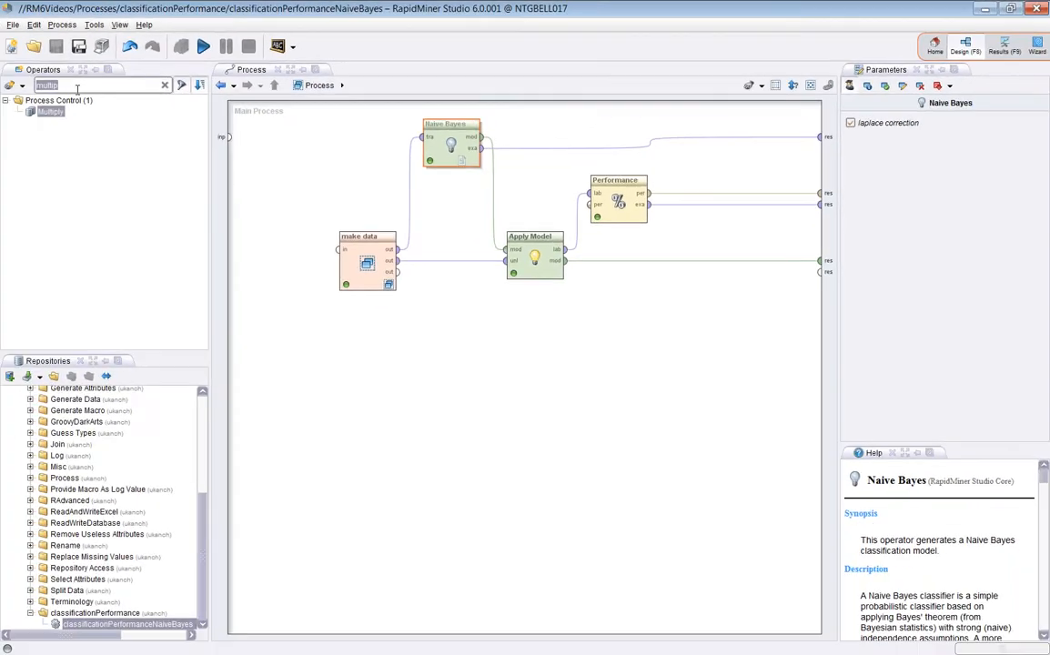
click(77, 88)
text(performance)
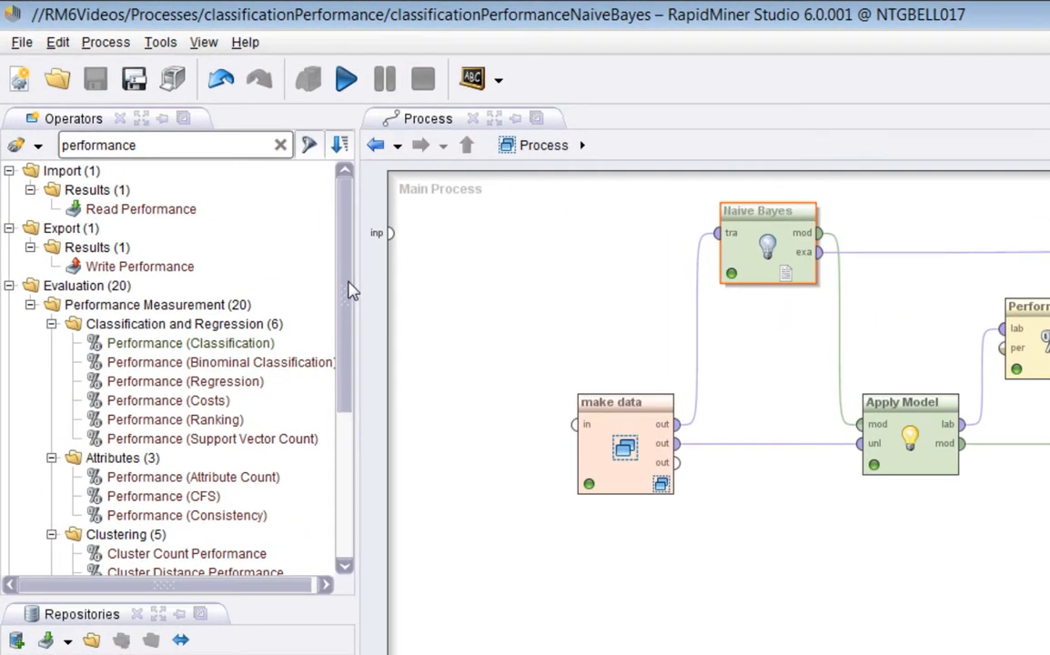
drag(353, 291, 348, 354)
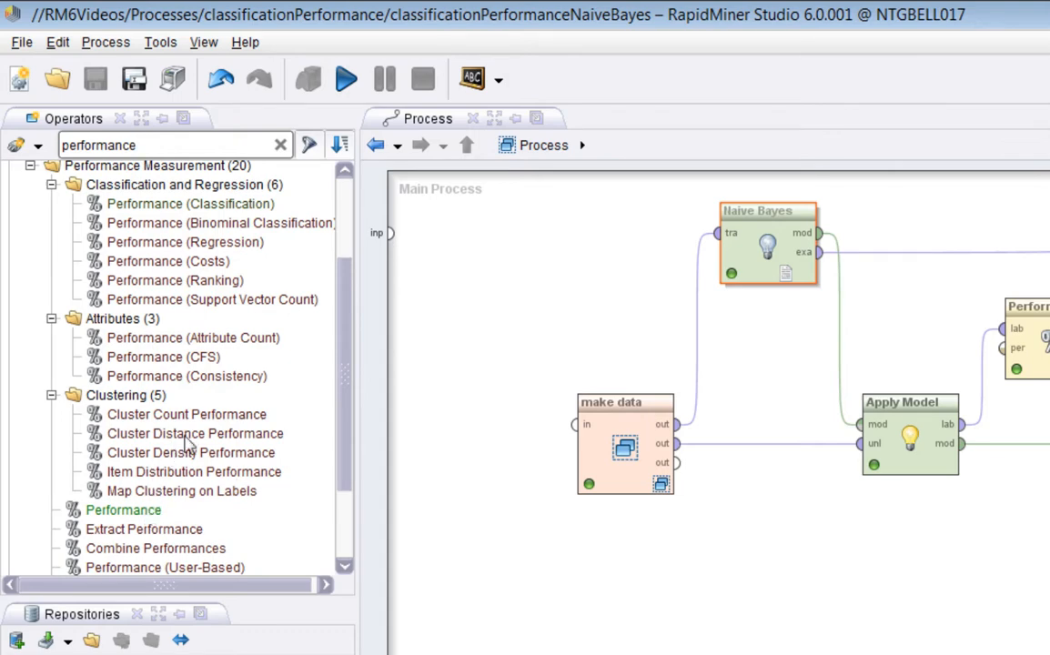
drag(352, 397, 357, 375)
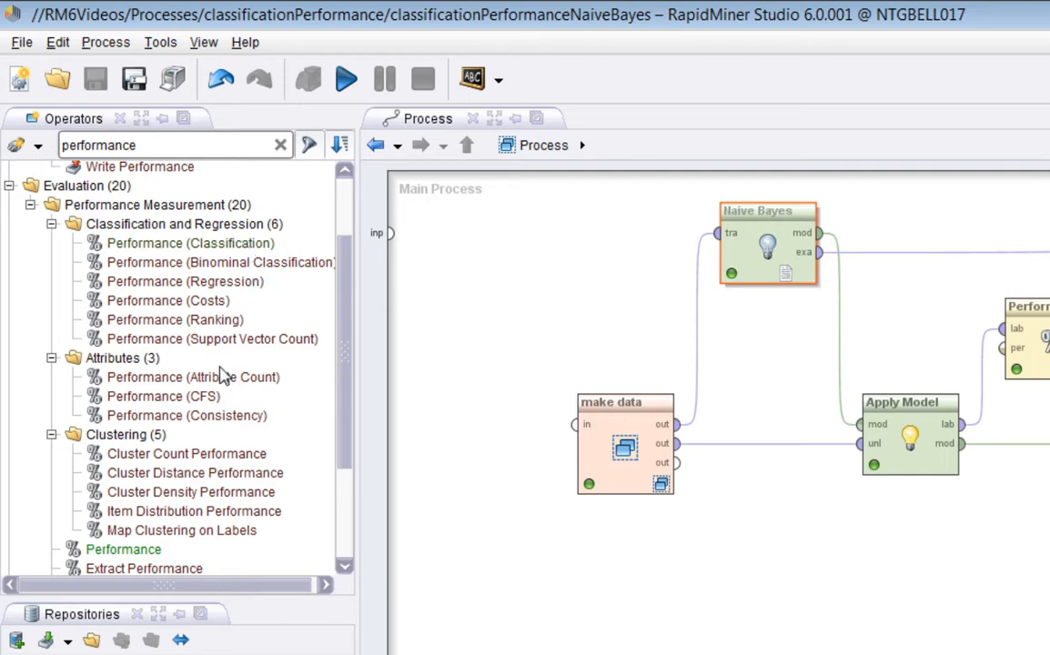
scroll(311, 414, down, 3)
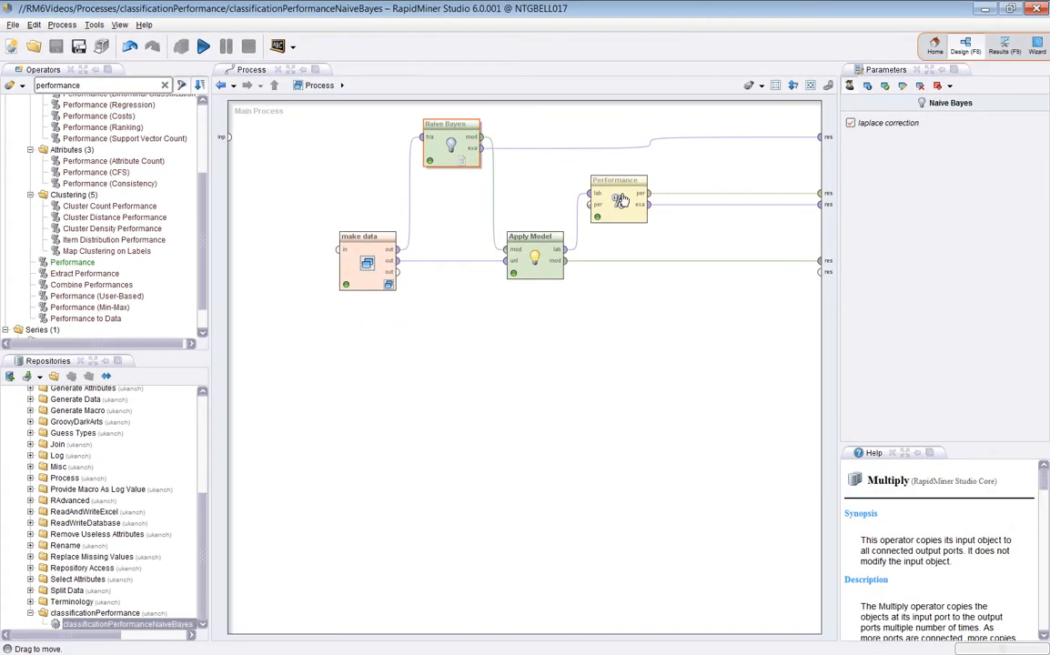
click(1043, 341)
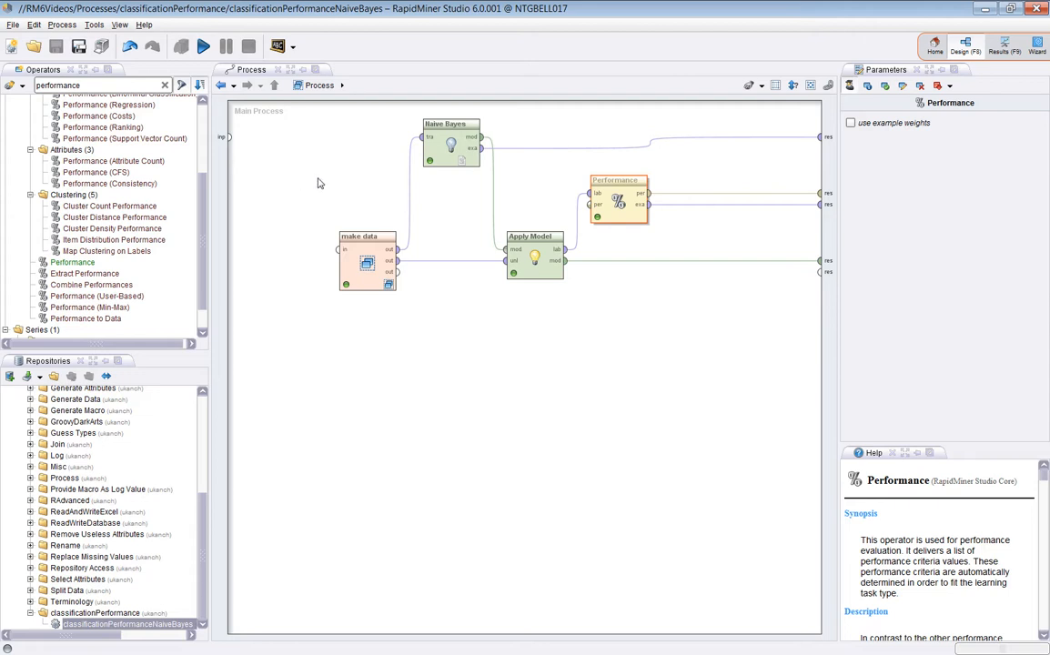
Step: Select the make data subprocess, run the process again and show the new performance vector
click(379, 286)
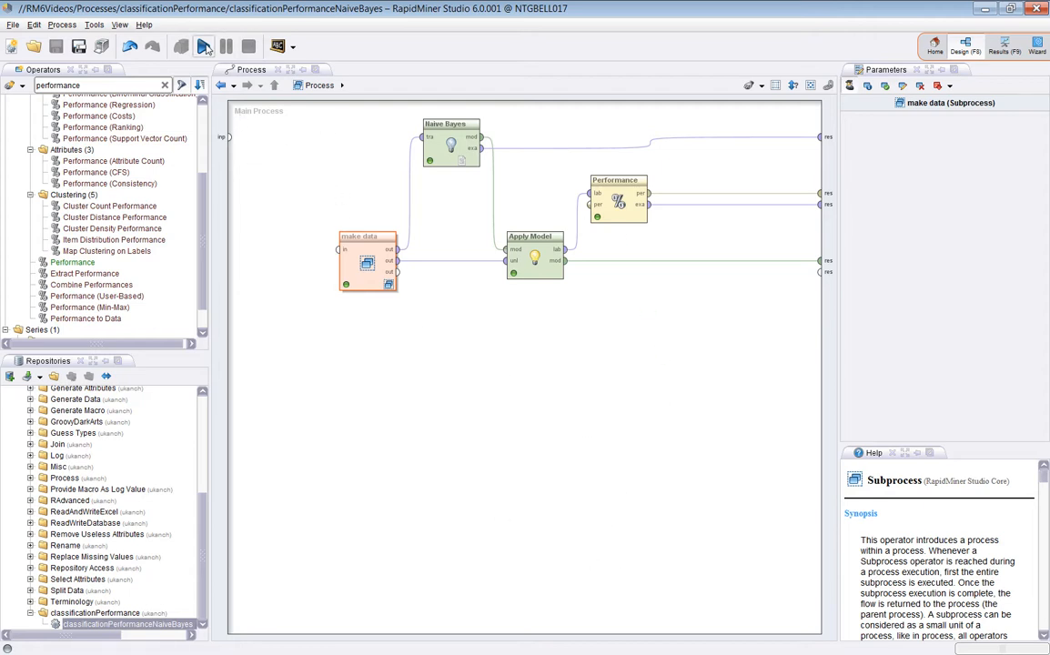
click(204, 47)
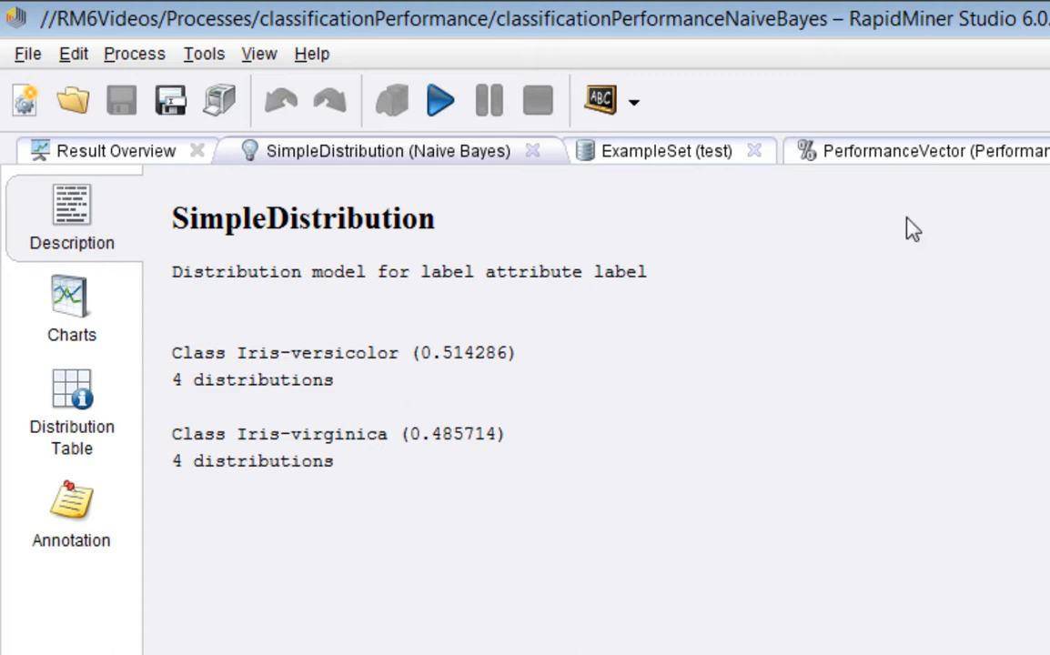
click(814, 154)
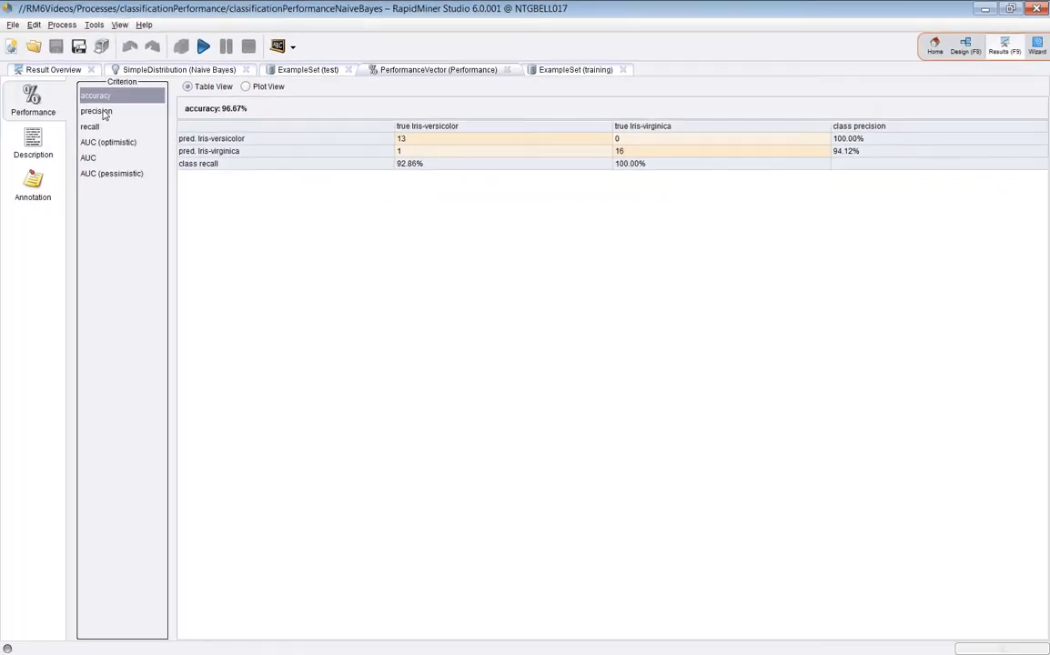
Step: Compare the accuracy, precision, recall, AUC (optimistic), AUC and AUC (pessimistic) criteria of the two-class performance result
click(102, 112)
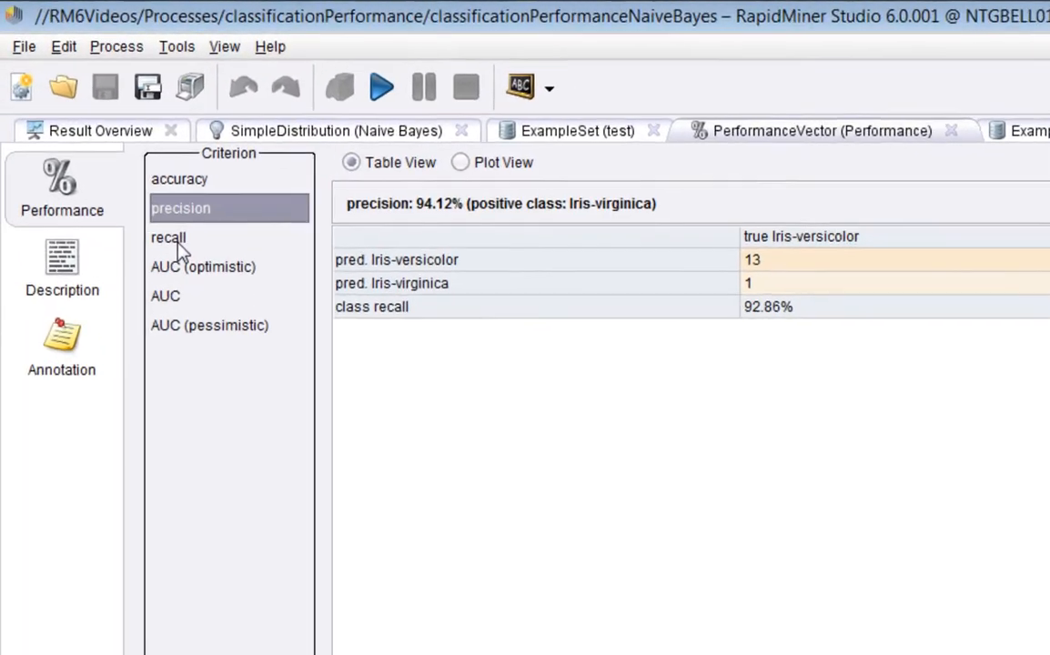
click(182, 241)
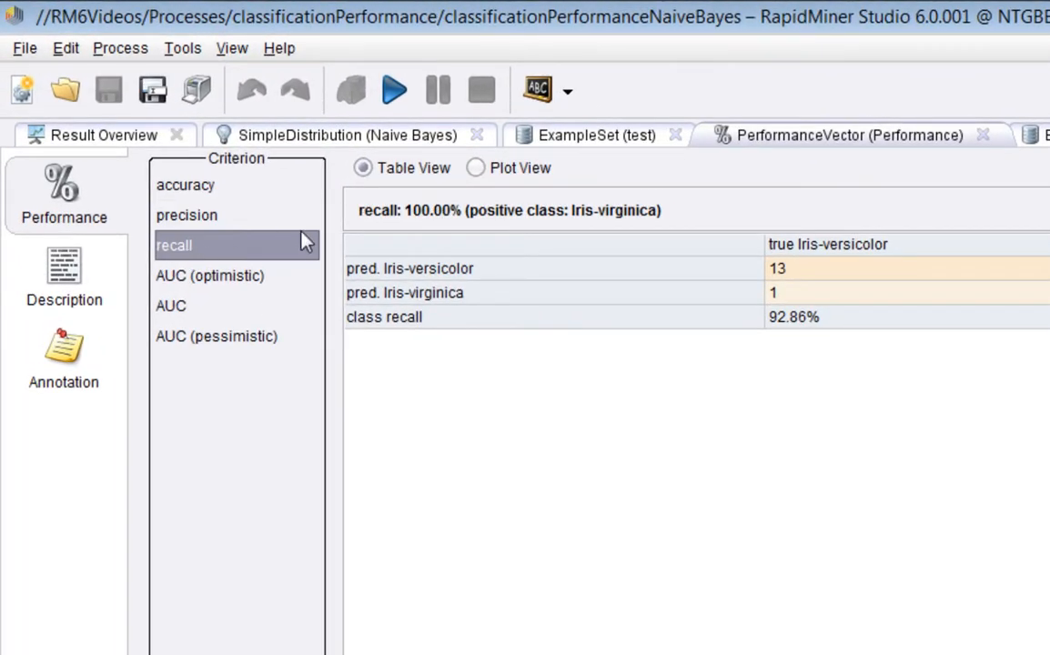
click(228, 273)
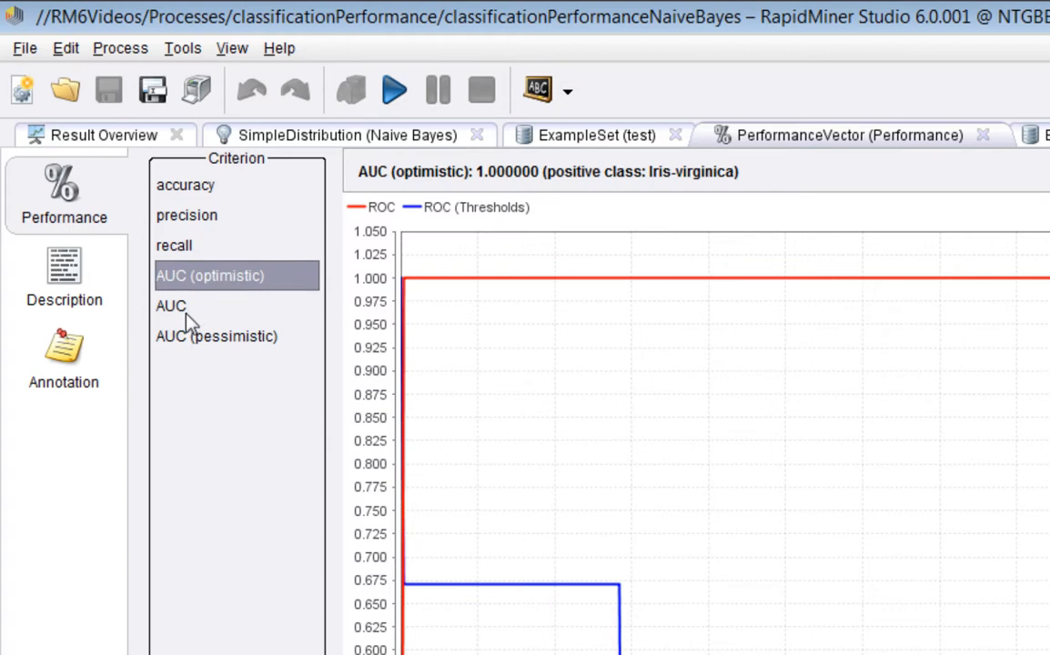
click(184, 188)
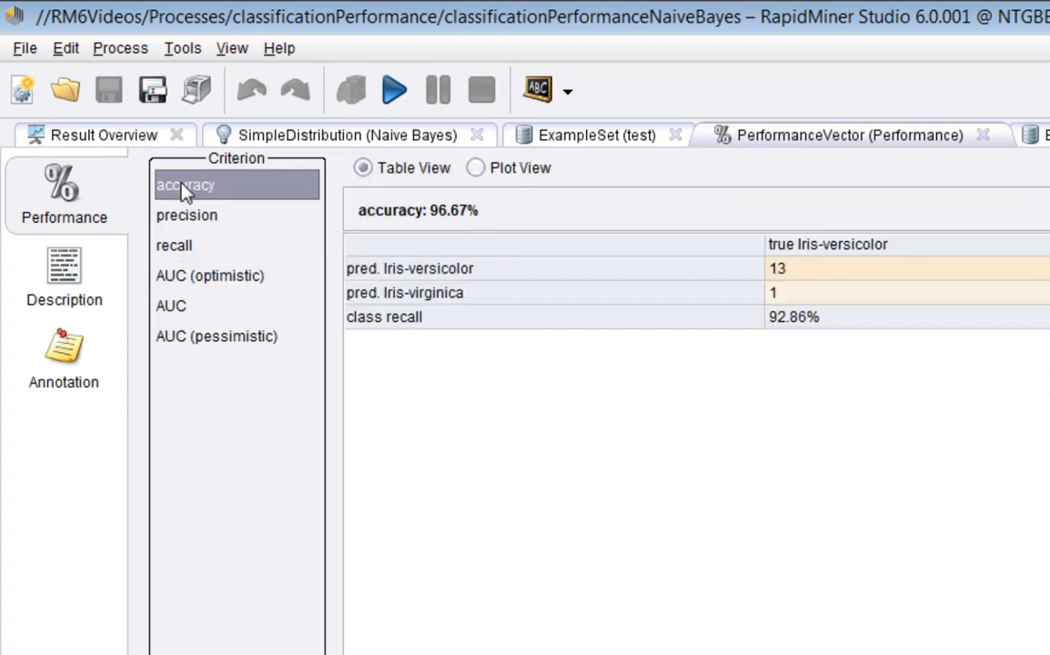
click(185, 218)
click(175, 248)
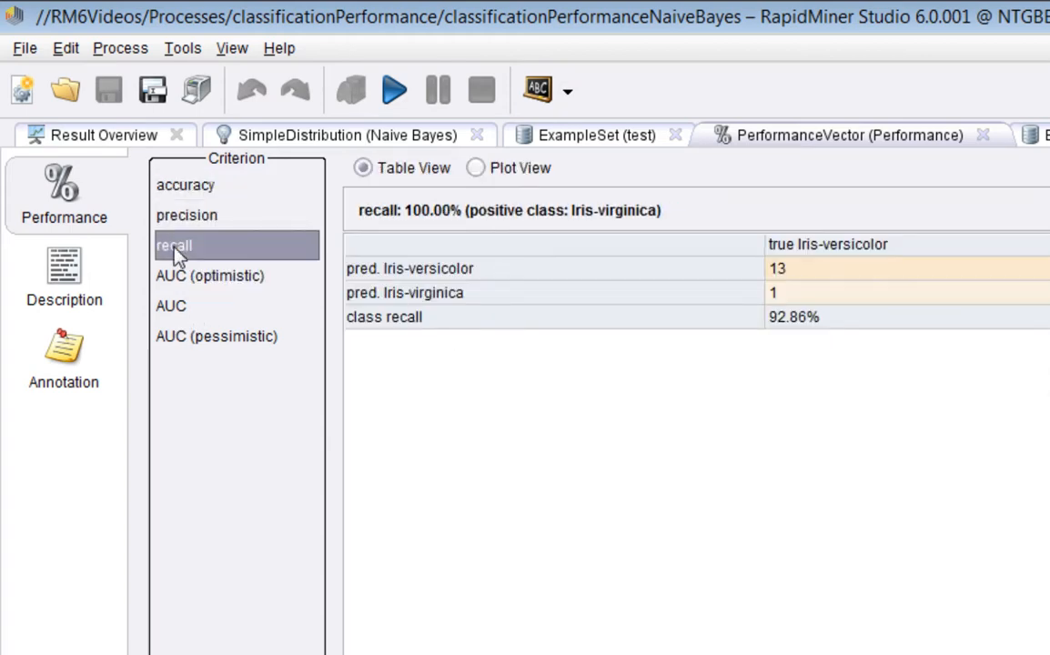
click(207, 218)
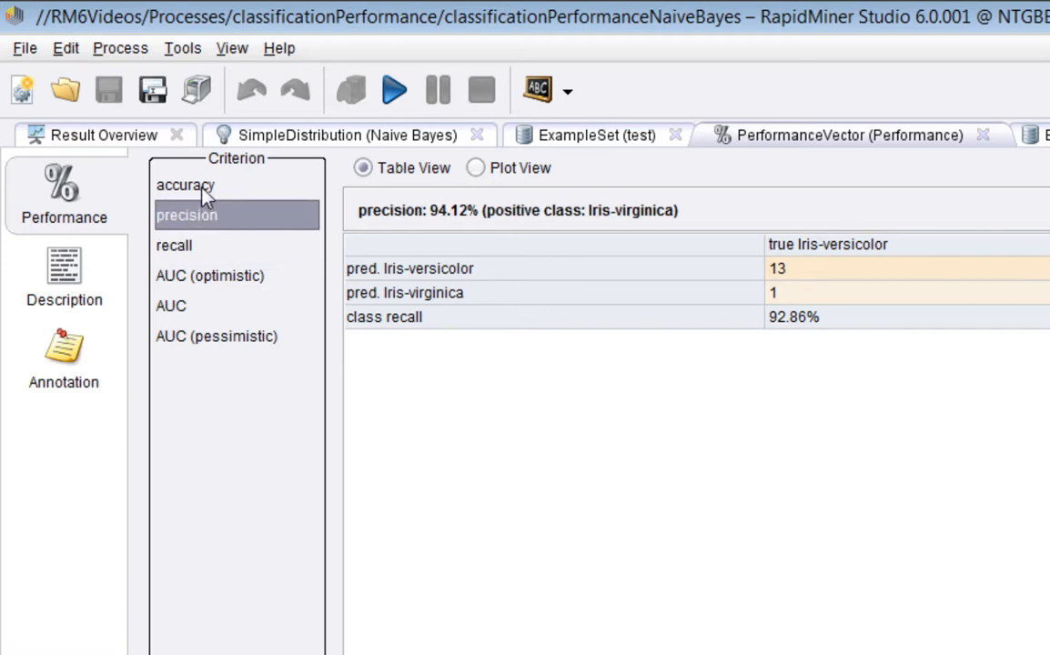
click(198, 188)
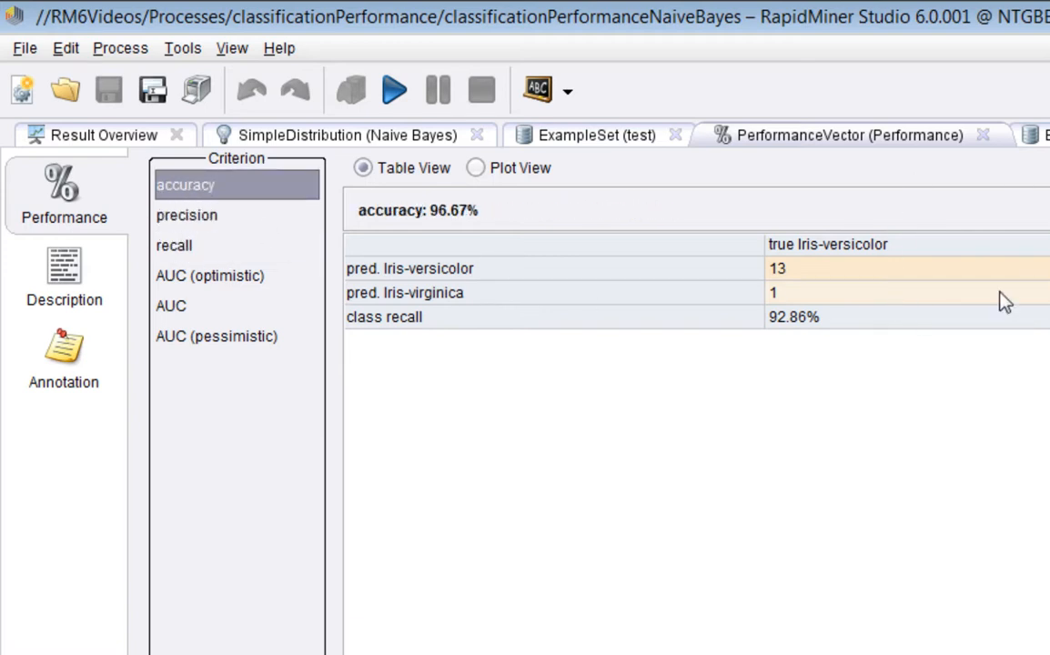
click(170, 309)
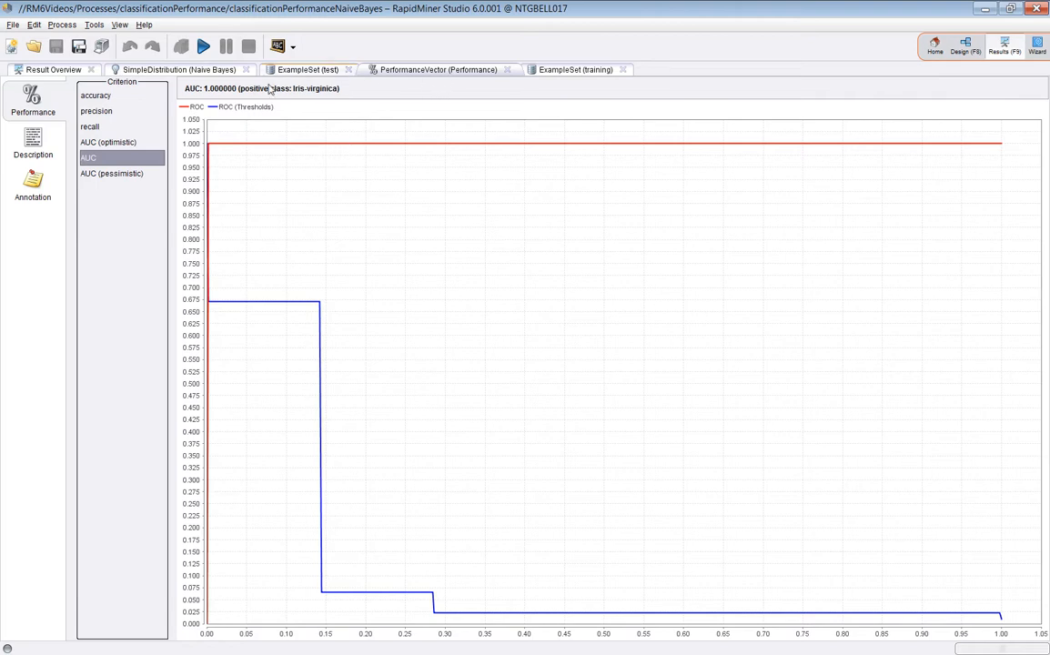
click(108, 174)
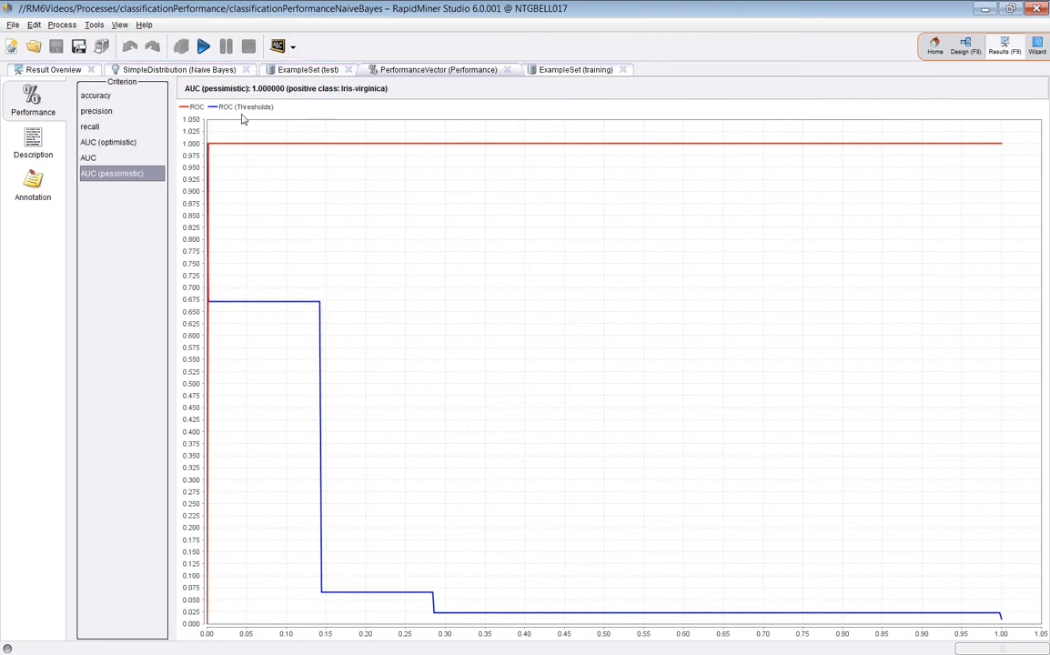
Step: Show the AUC criterion of the two-class performance result and return to the process design
click(96, 161)
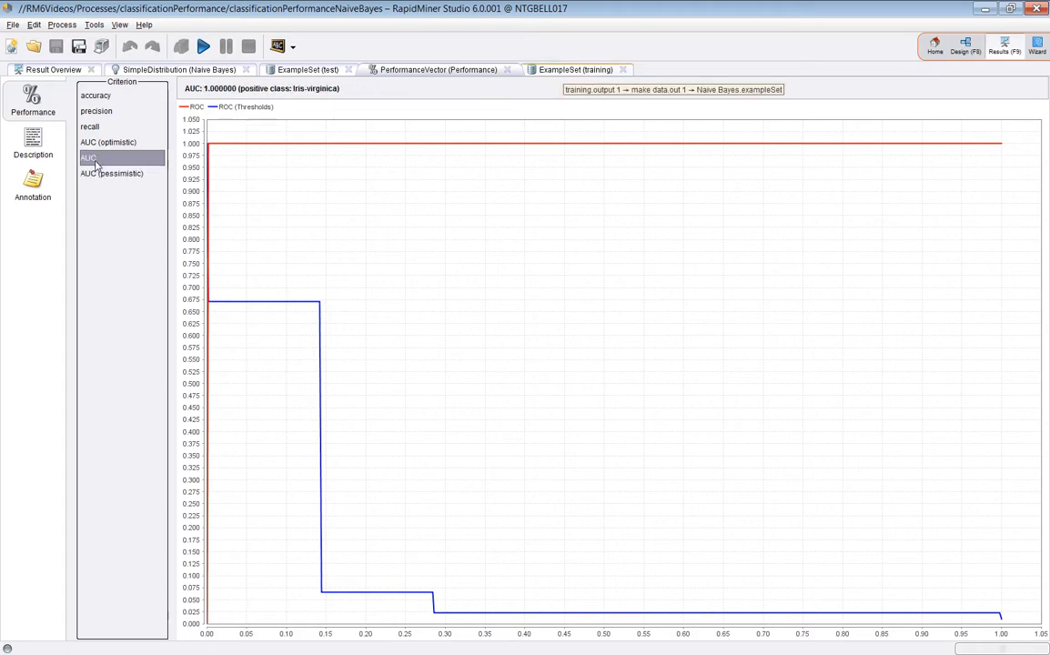
click(965, 46)
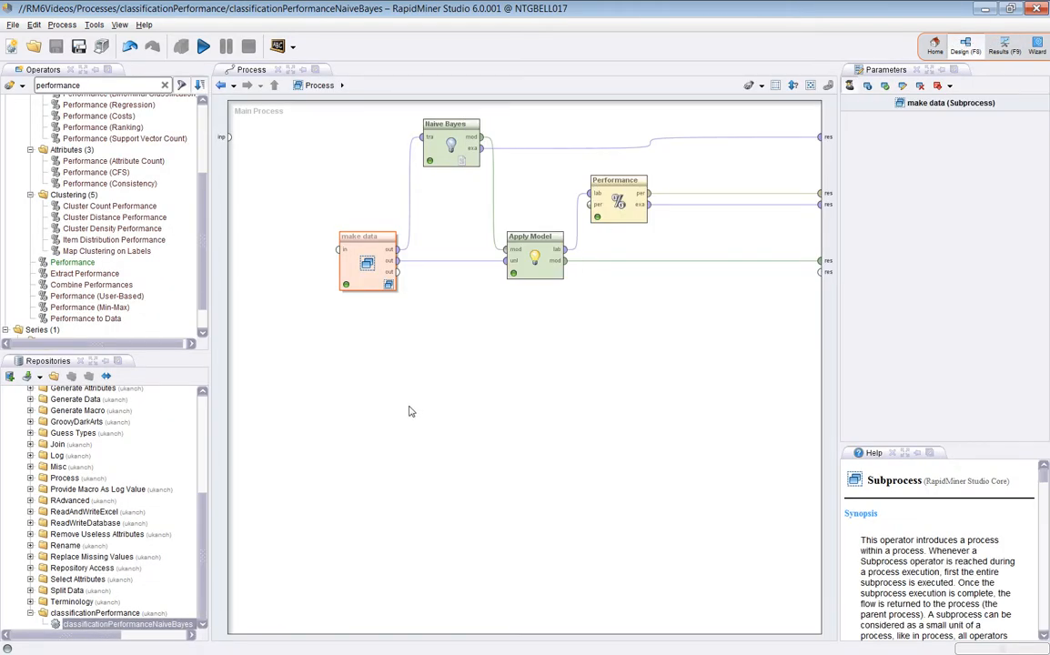
Step: Run the process and show the kappa criterion of the three-class performance vector
key(F11)
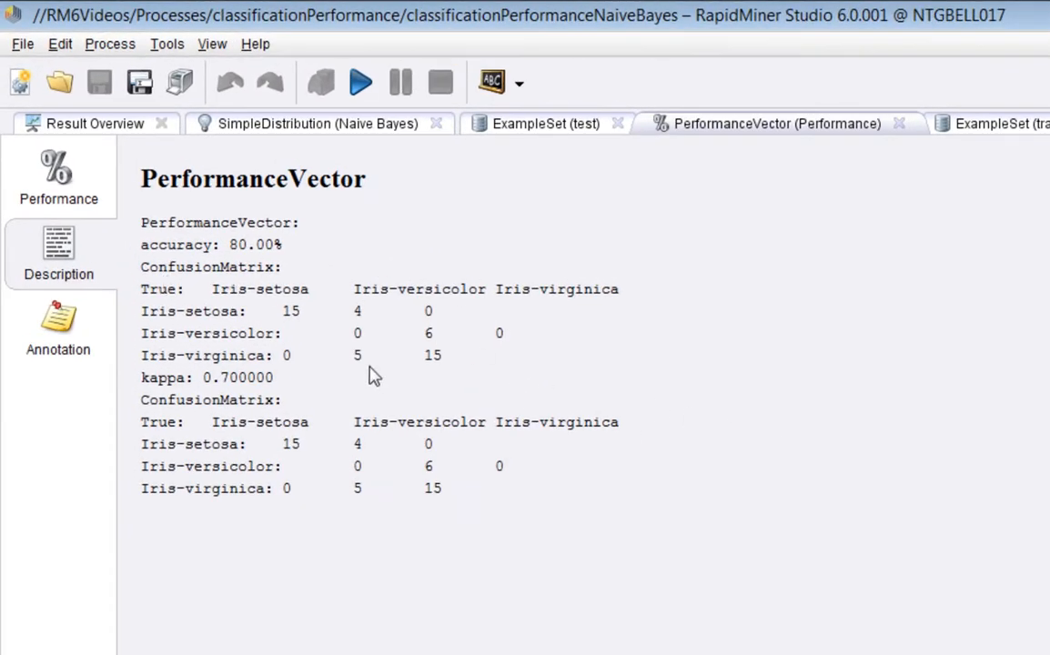
click(27, 171)
click(151, 198)
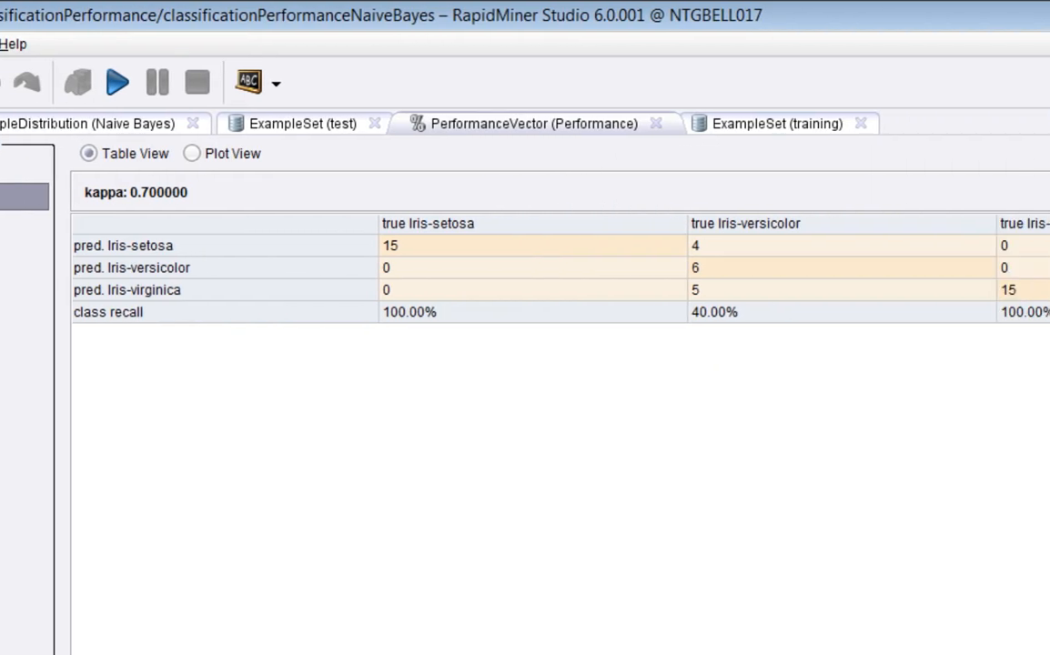
Step: Enable use example weights for the Performance operator, and select the Naive Bayes operator to show its laplace correction parameter
click(901, 82)
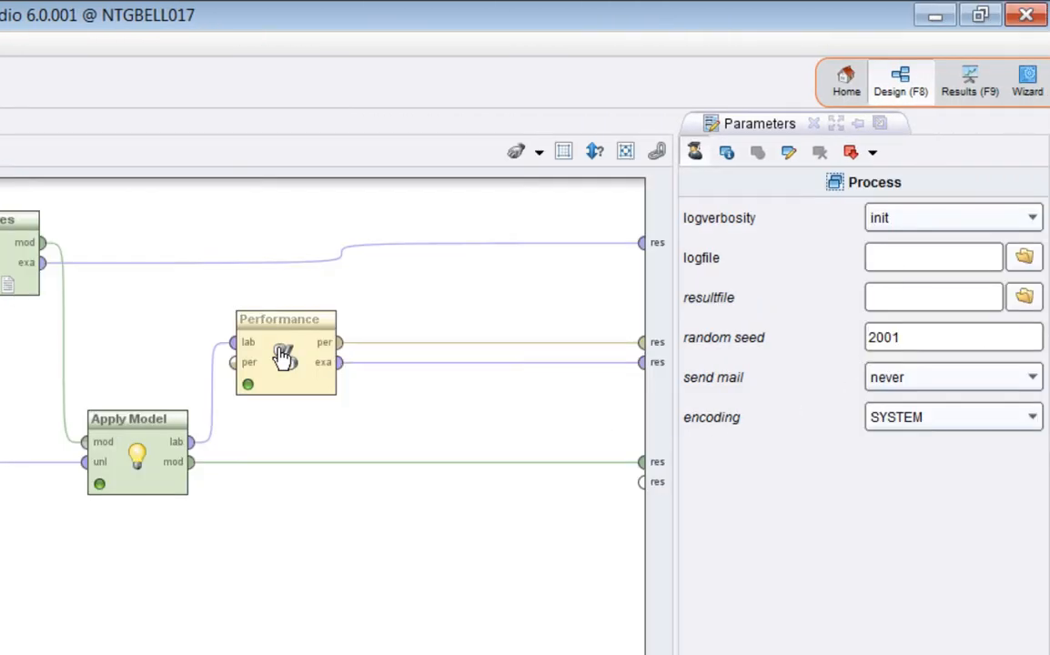
click(282, 357)
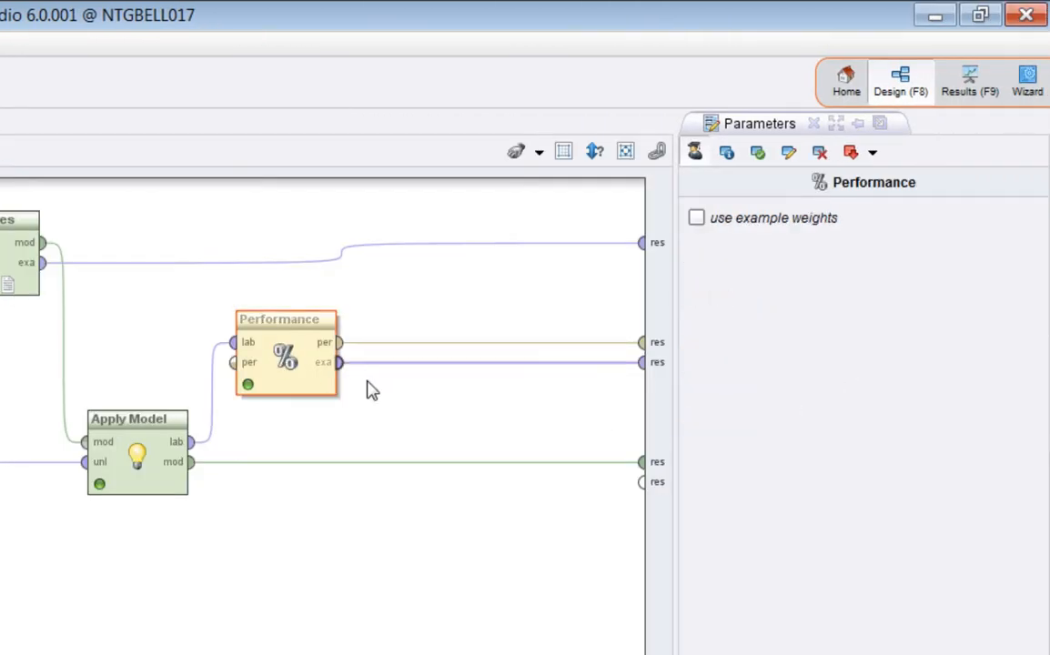
click(696, 218)
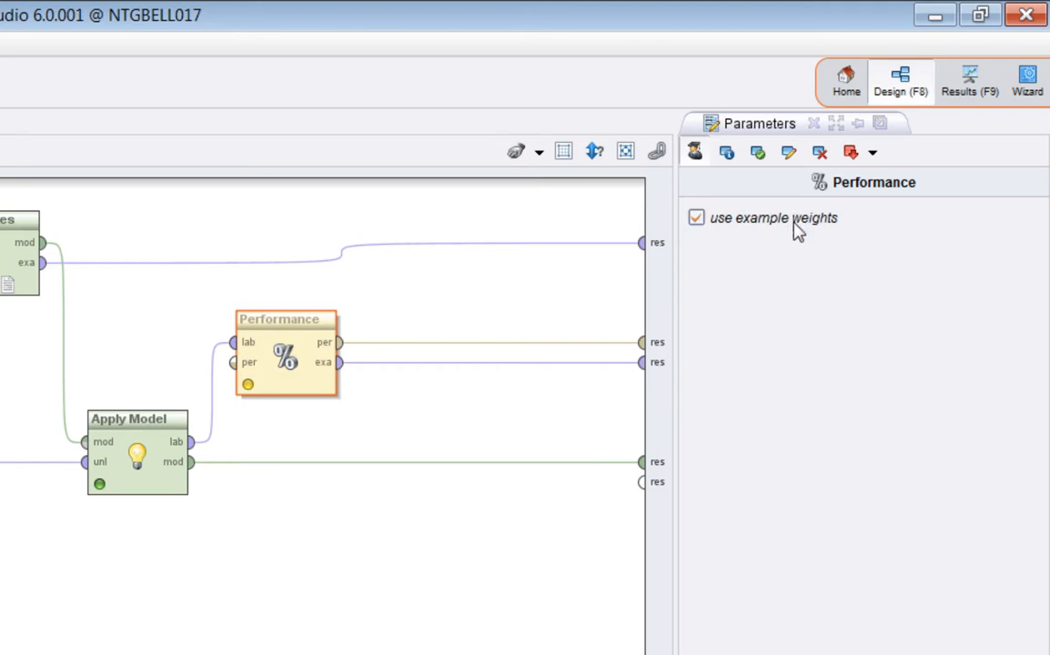
mouse_move(795, 231)
click(3, 244)
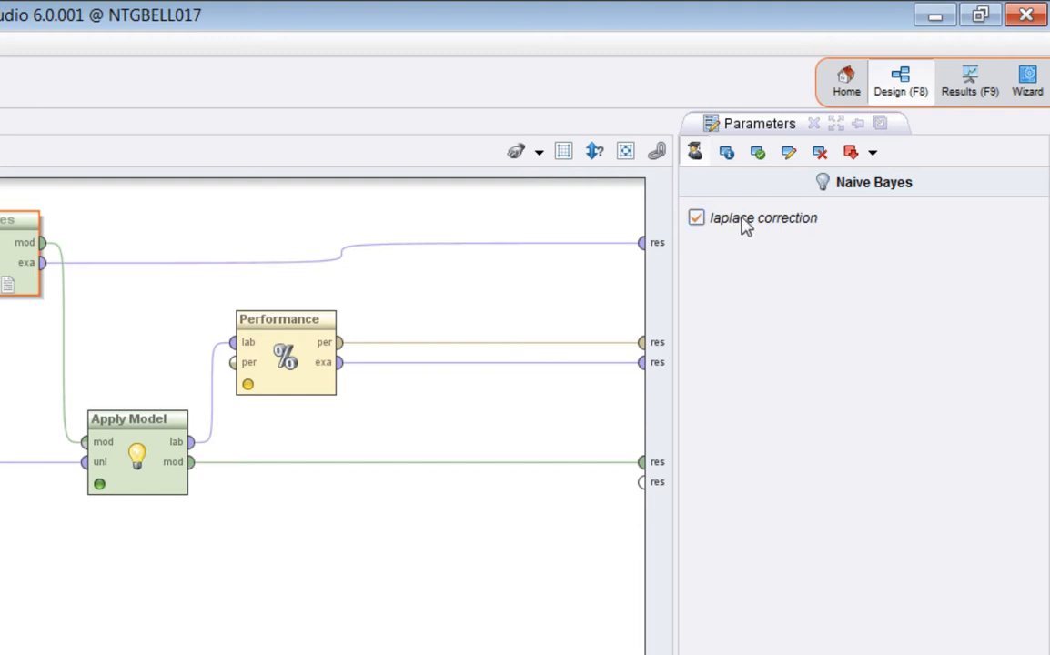
mouse_move(744, 226)
Step: Run the process and show the Naive Bayes distribution table, sorted by parameter and with the Parameter and Iris-setosa columns widened
key(F11)
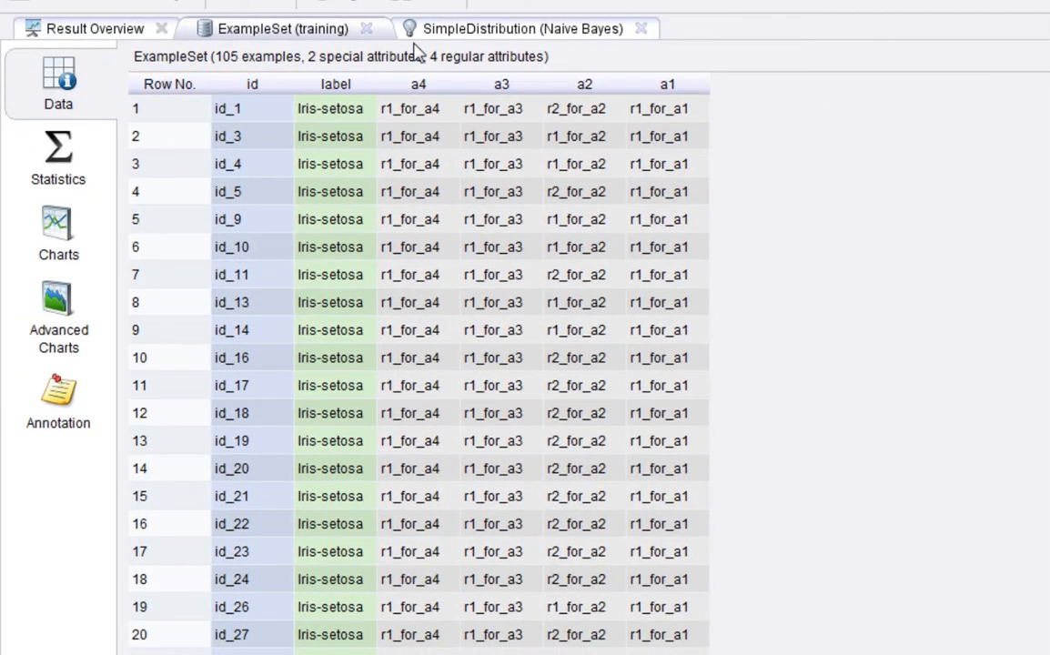
click(485, 31)
click(47, 218)
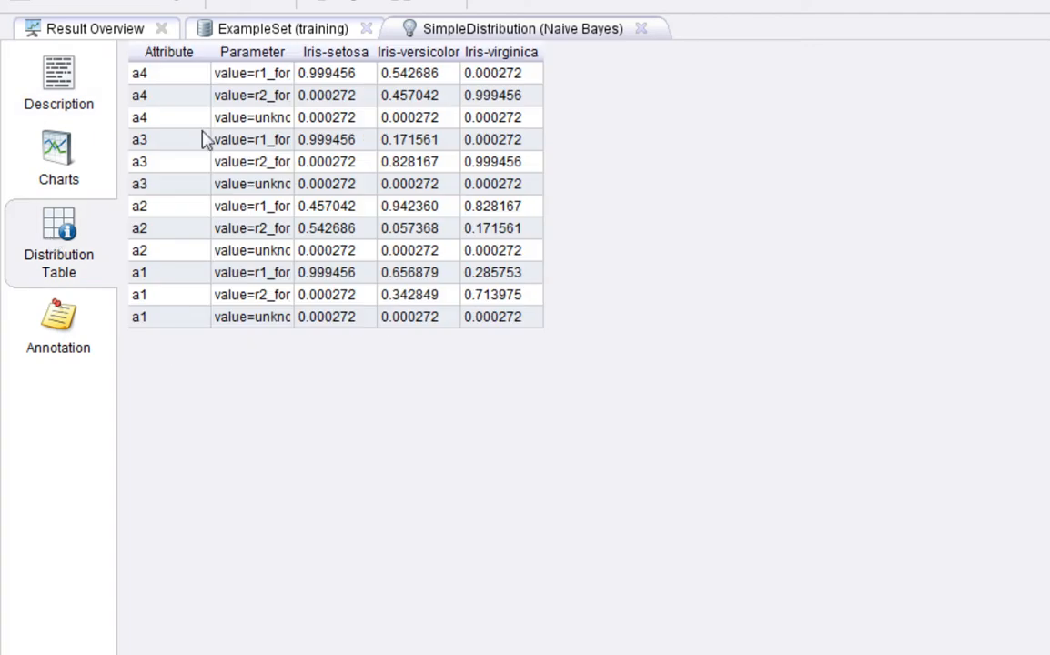
drag(294, 57, 496, 58)
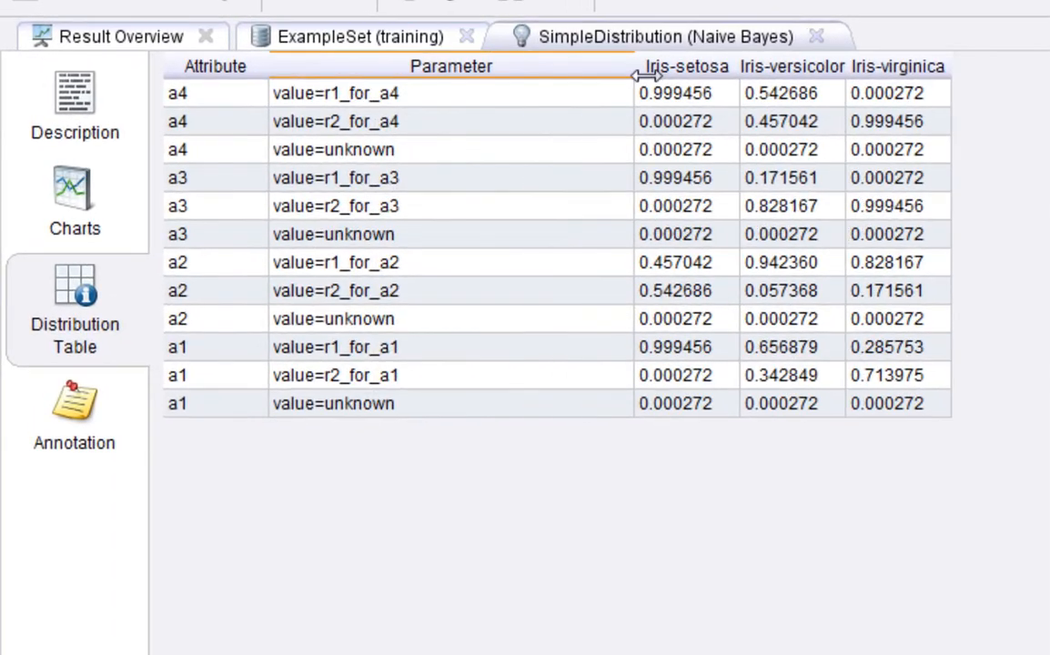
click(498, 73)
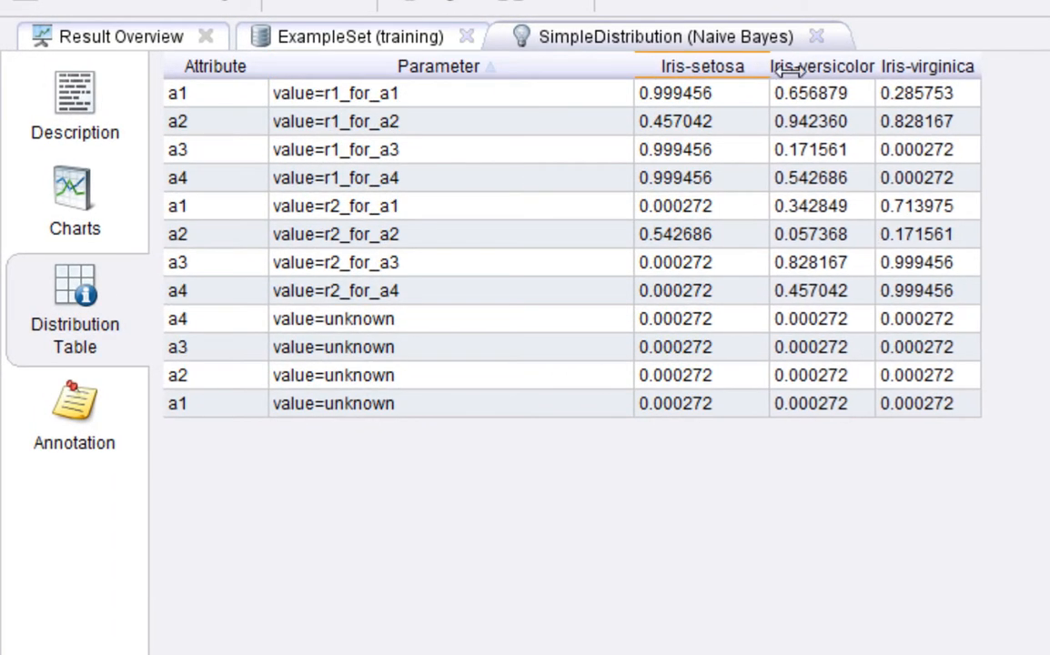
drag(740, 66, 778, 72)
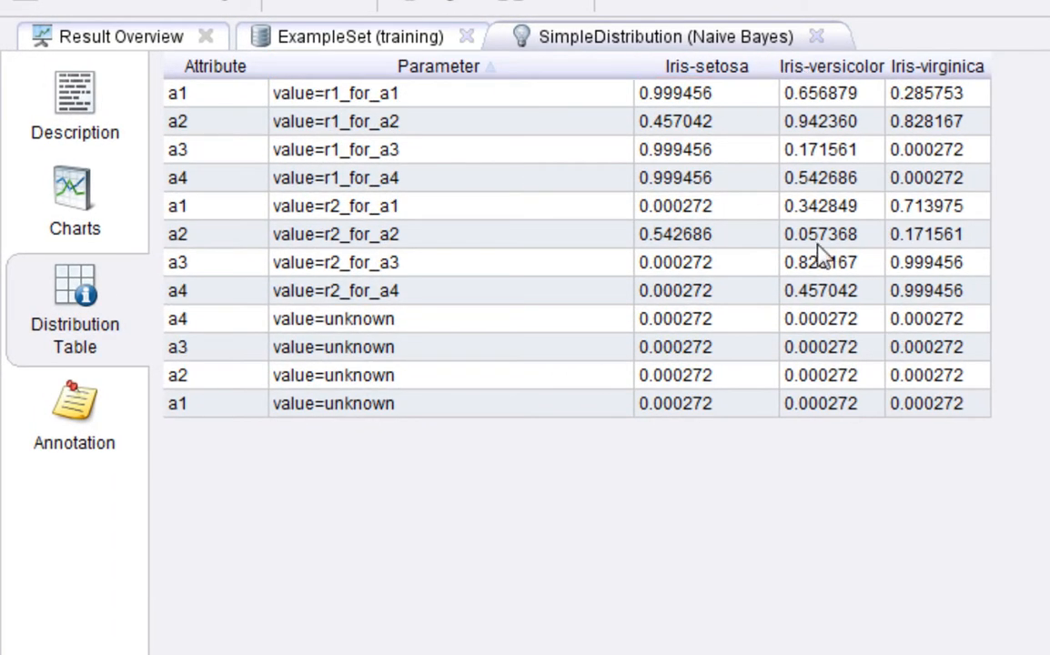
Step: Highlight the Iris-setosa probabilities for the r2_for_a4 and r2_for_a1 values in the distribution table
click(708, 293)
drag(703, 308, 725, 309)
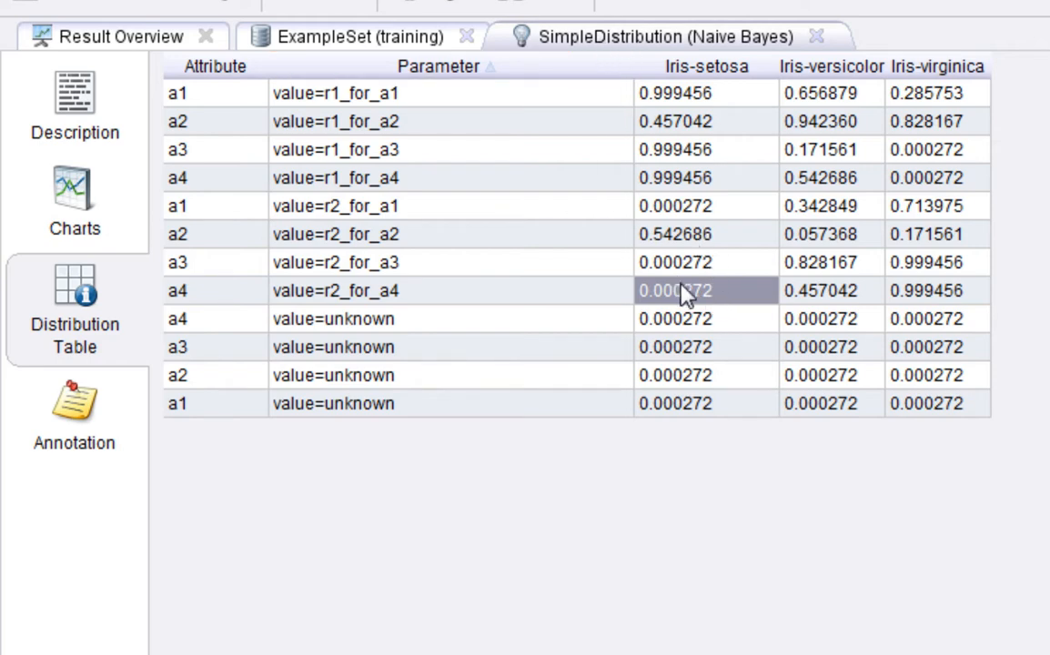
drag(684, 296, 699, 271)
click(709, 206)
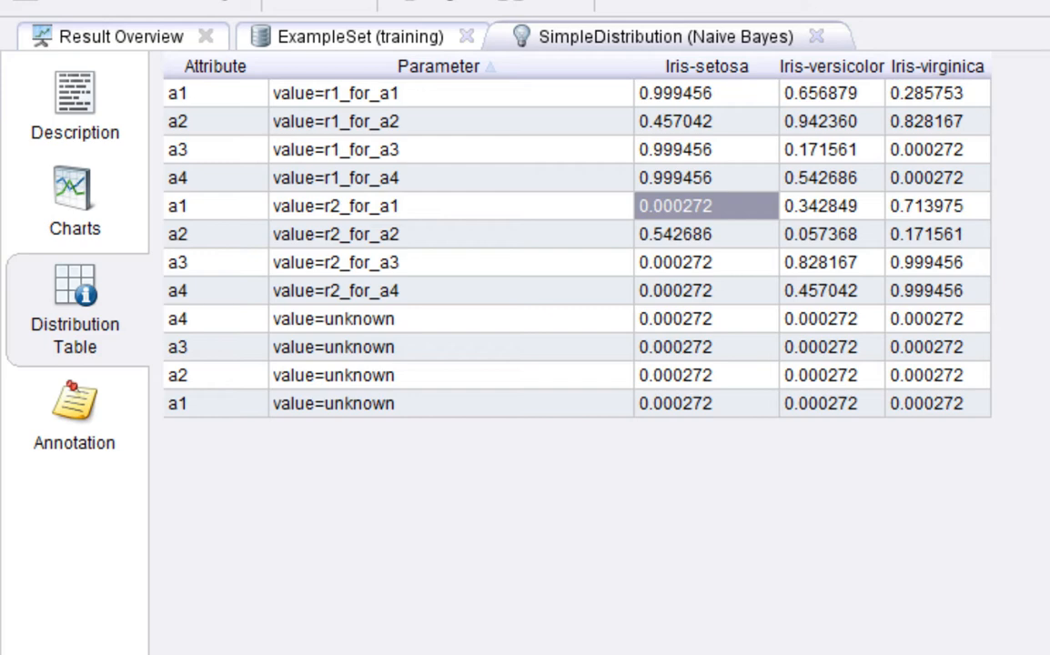
Step: Rerun the process with the Naive Bayes laplace correction disabled and show the new distribution table
key(F8)
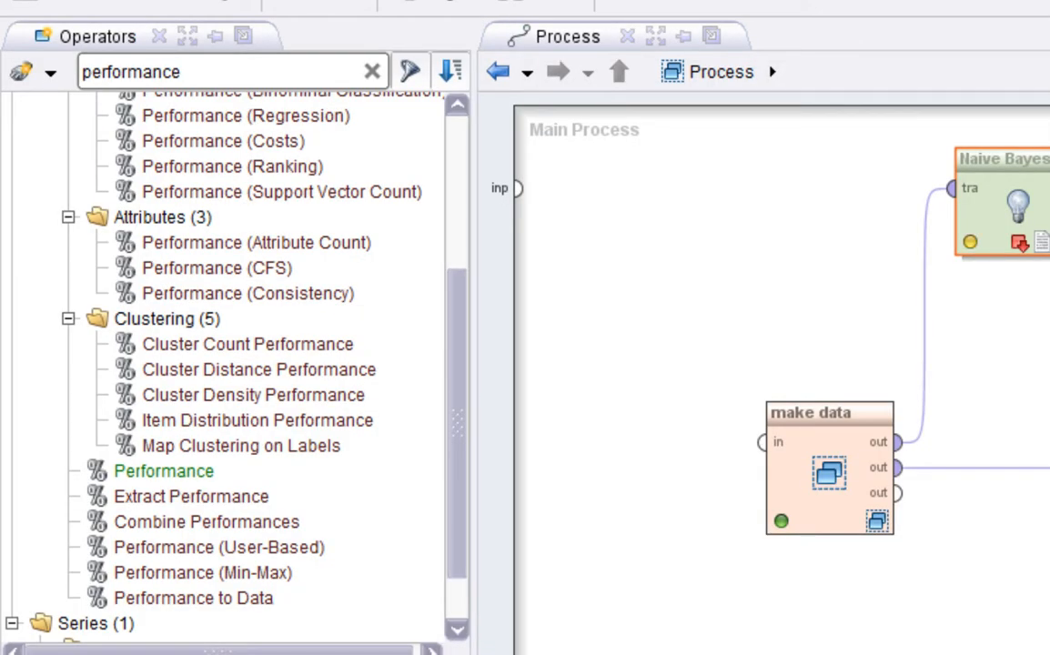
click(459, 2)
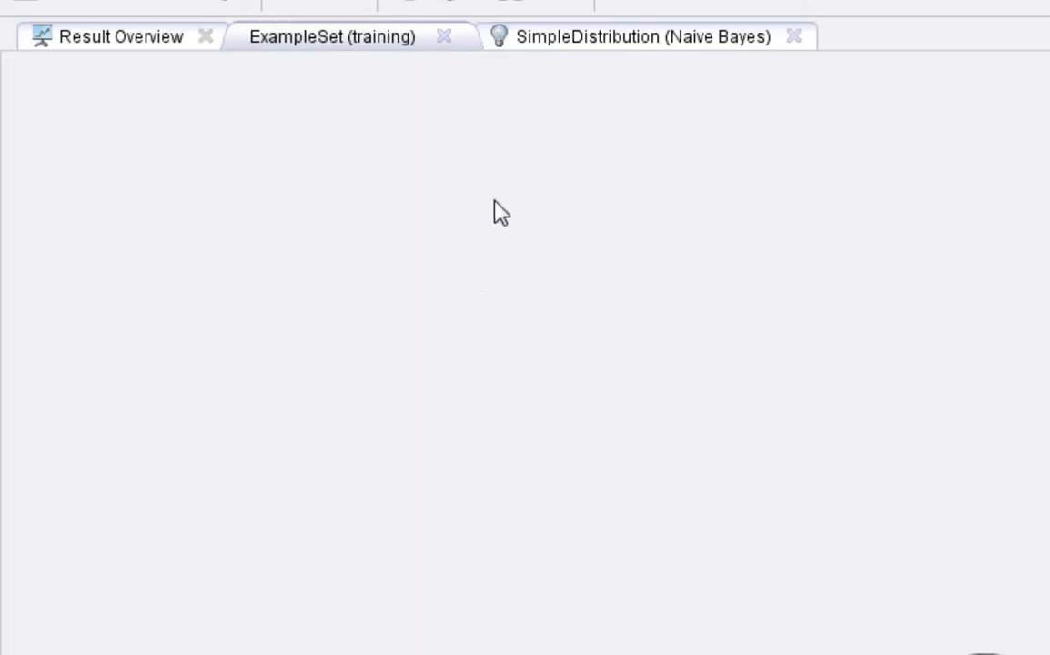
click(687, 40)
click(75, 291)
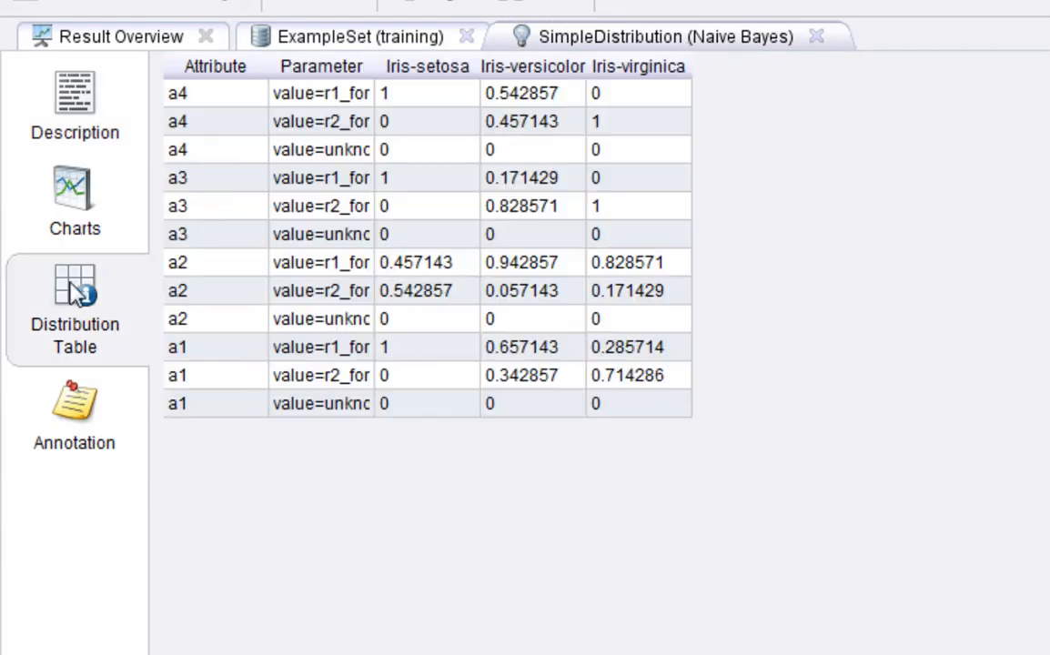
Step: Widen the Parameter and three class columns of the distribution table, and highlight the Iris-setosa probability for r2_for_a3
drag(374, 66, 515, 67)
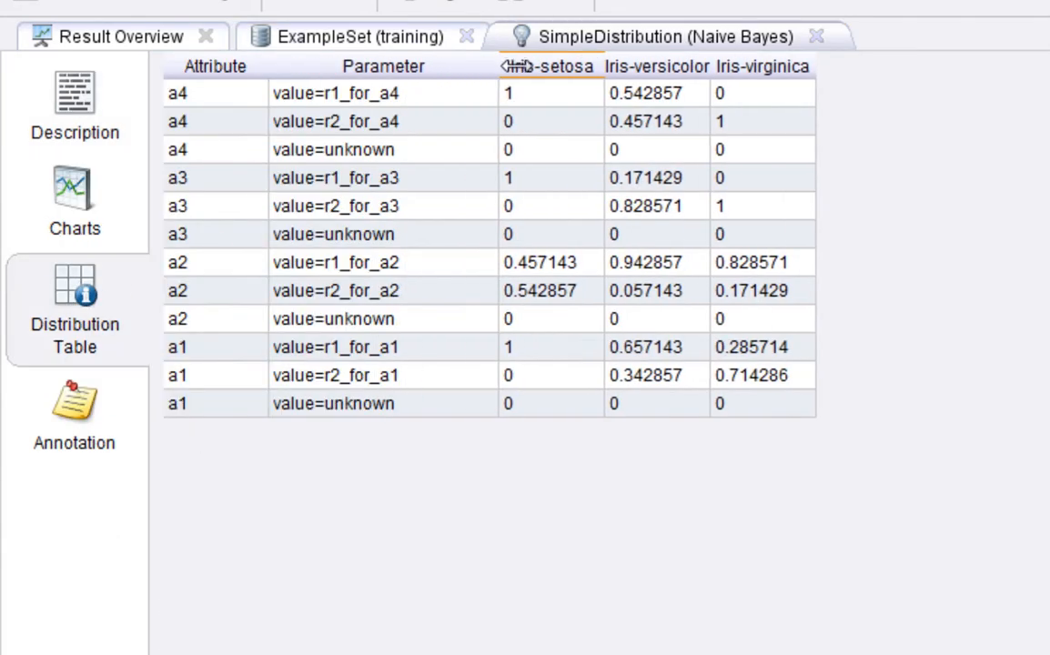
drag(603, 66, 684, 64)
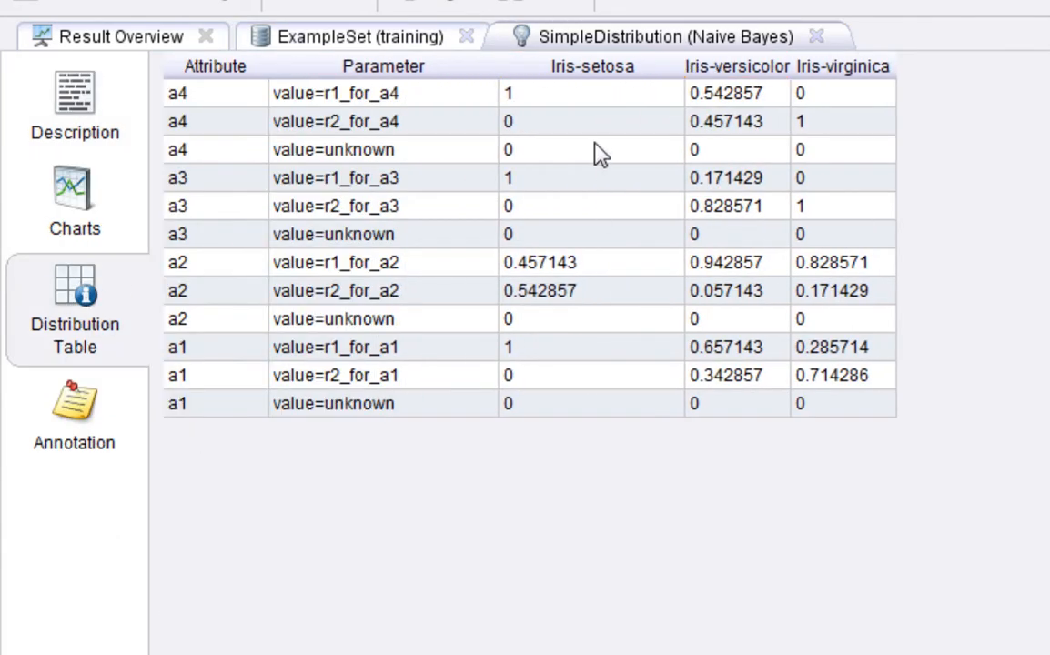
drag(896, 68, 1046, 68)
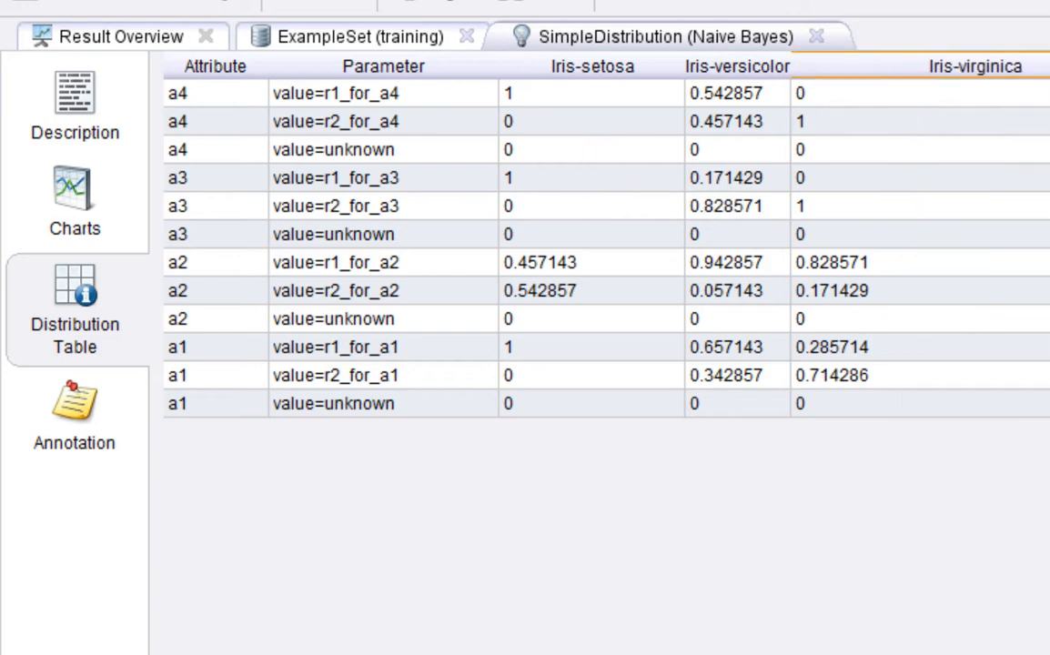
drag(798, 73, 996, 73)
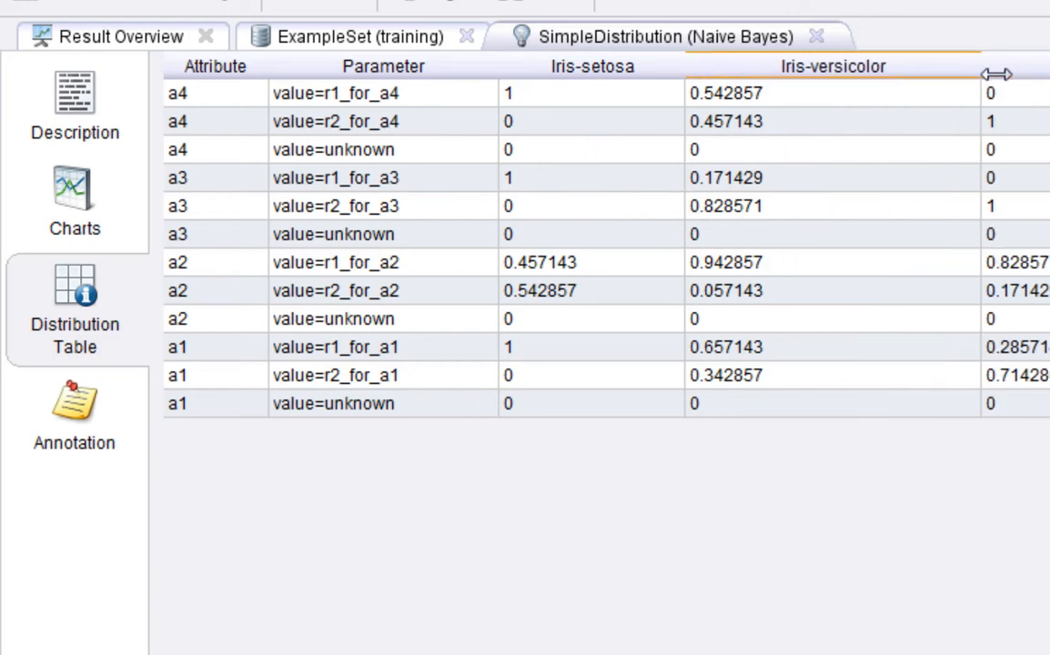
click(573, 214)
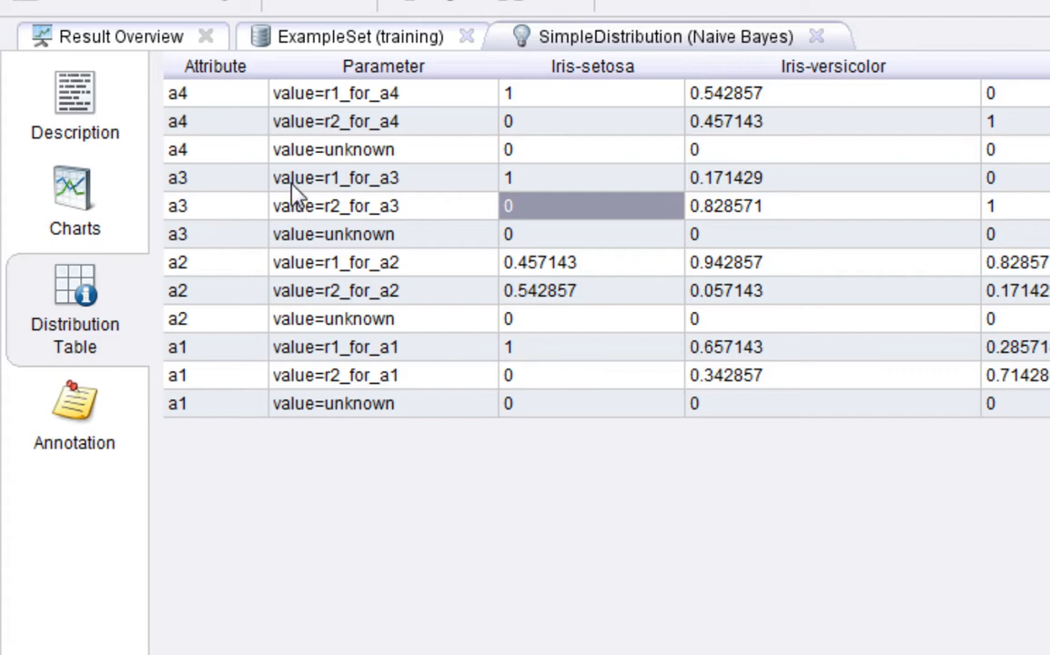
Step: Select the make data subprocess in the process design, run the process again and show the performance vector
click(571, 6)
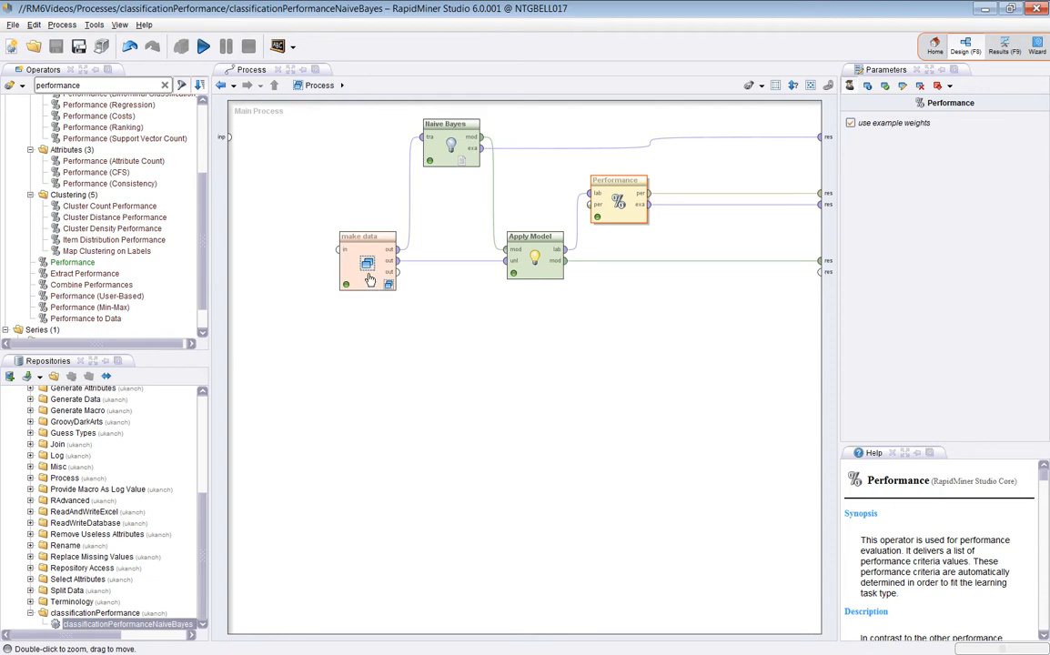
click(344, 239)
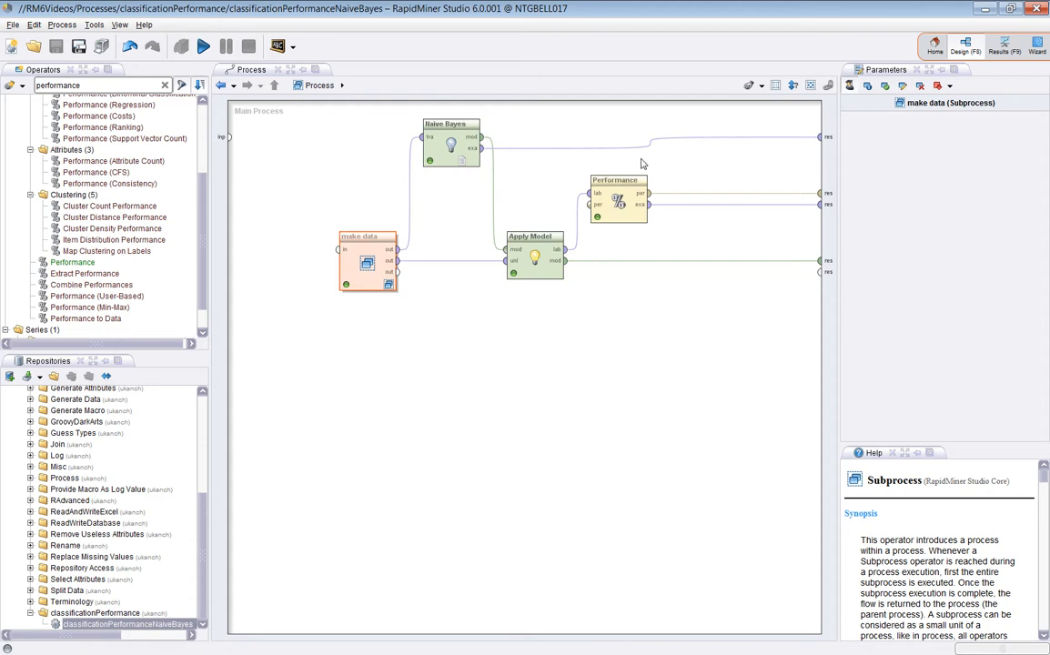
click(202, 46)
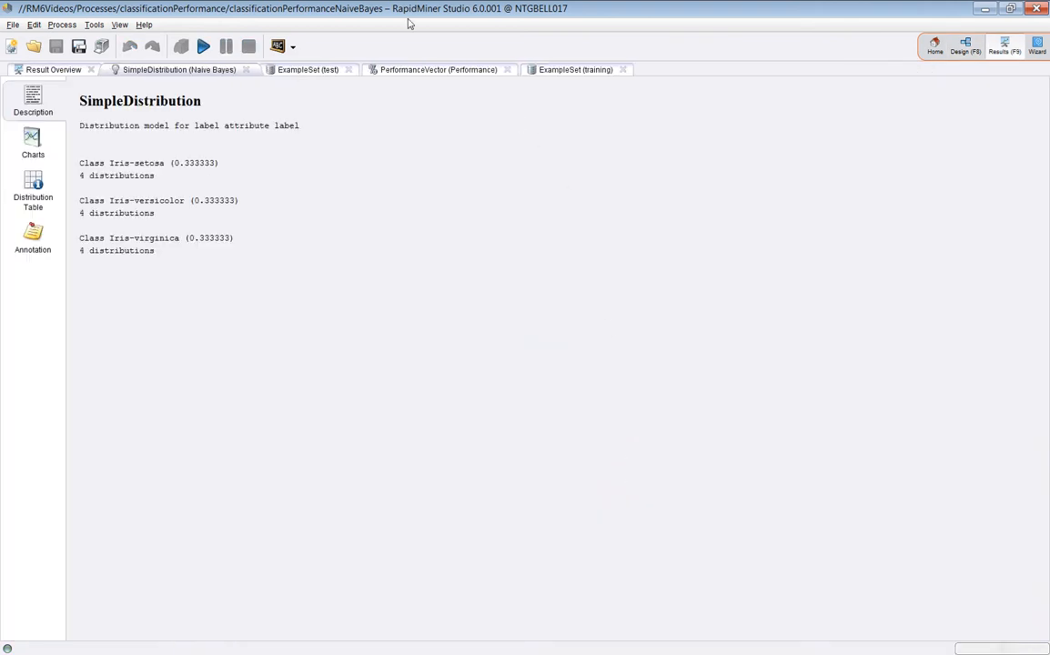
click(435, 70)
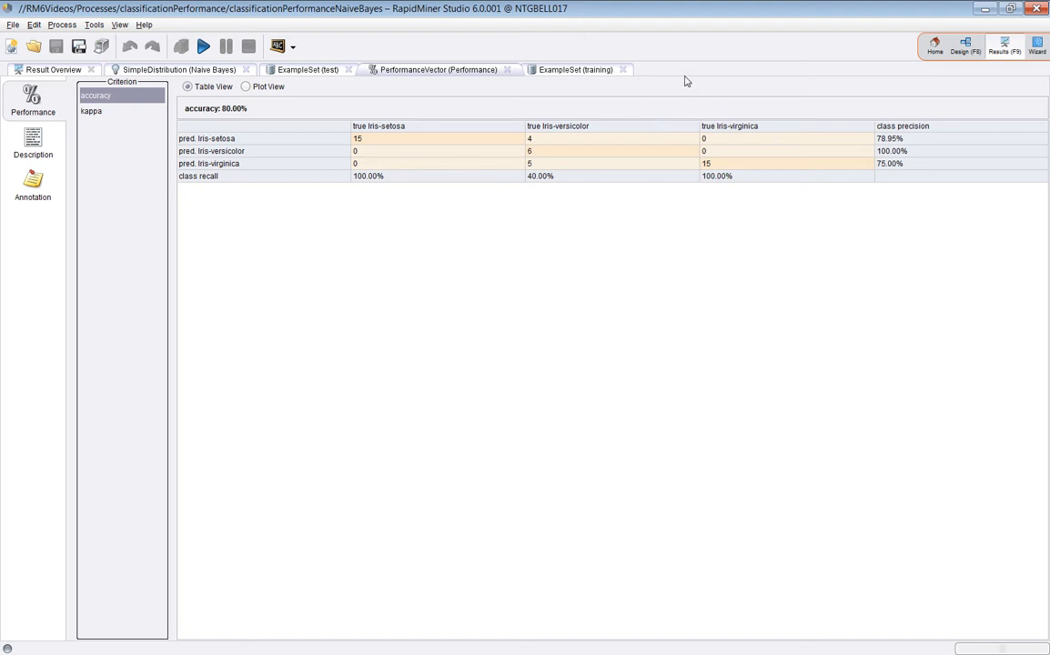
Step: Show the distribution table of the SimpleDistribution result and widen its Parameter column to reveal the full value names
click(221, 71)
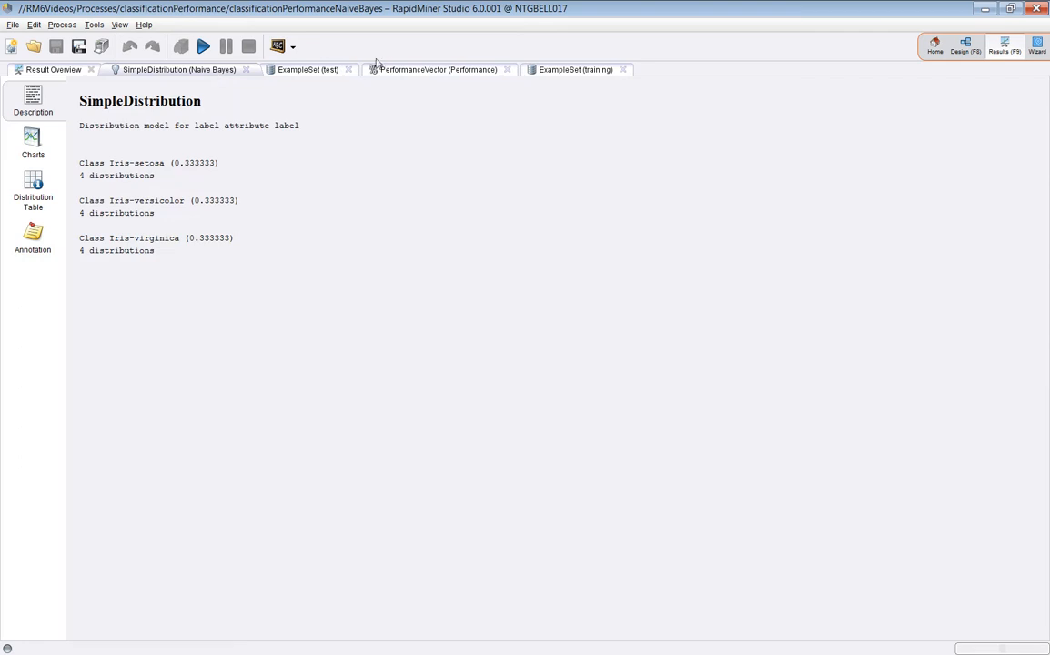
click(38, 183)
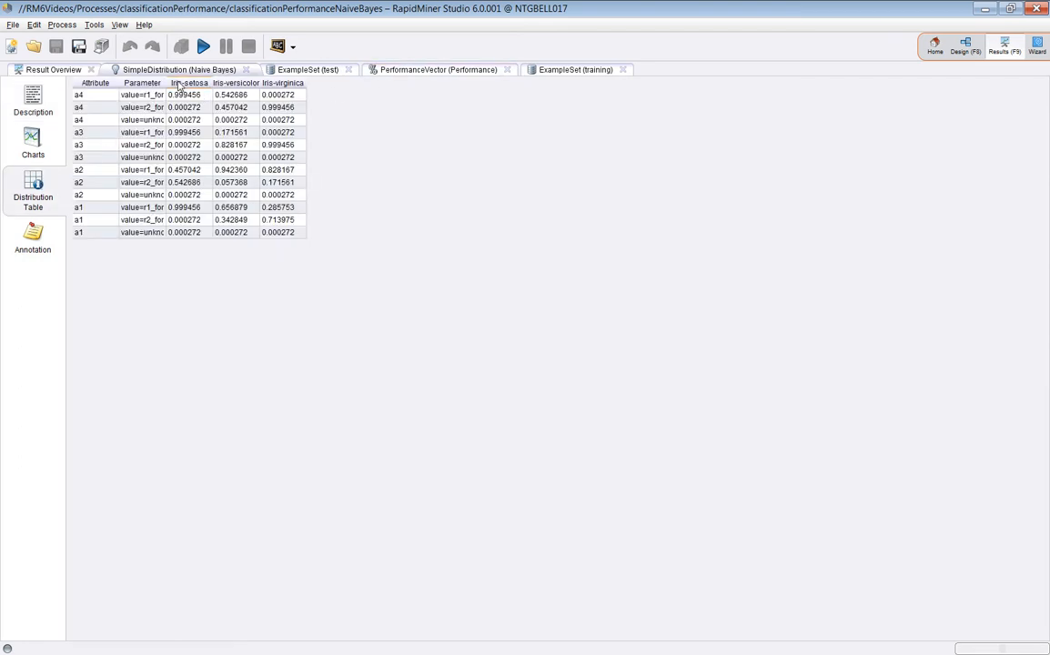
drag(168, 82, 208, 83)
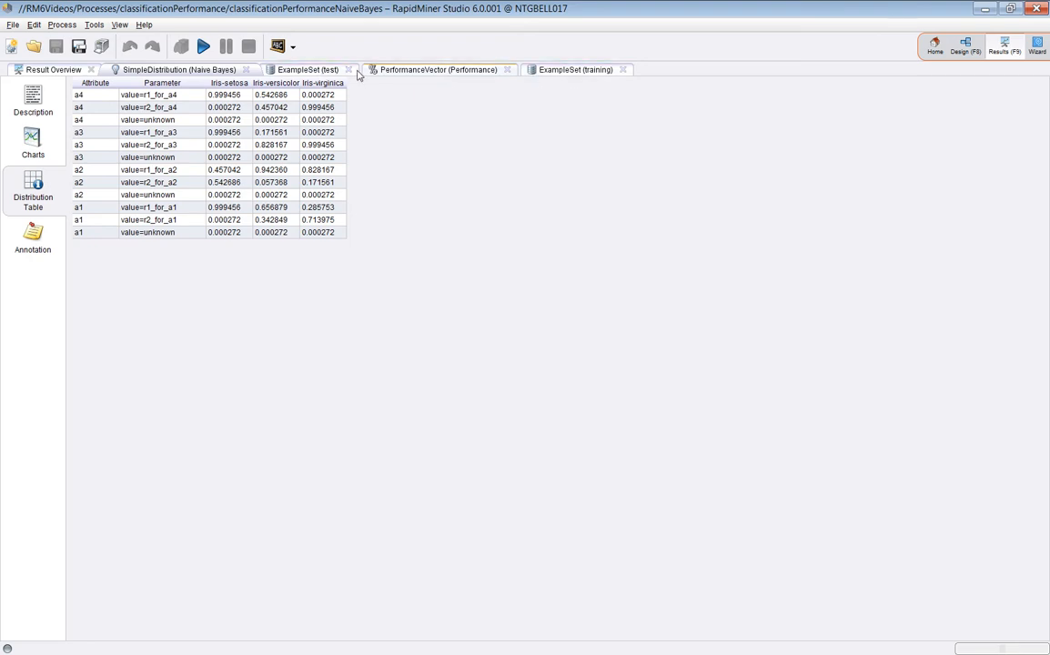
Step: Detach the test ExampleSet into a floating panel beneath the Naive Bayes distribution table so both are visible together
click(278, 69)
drag(269, 70, 158, 244)
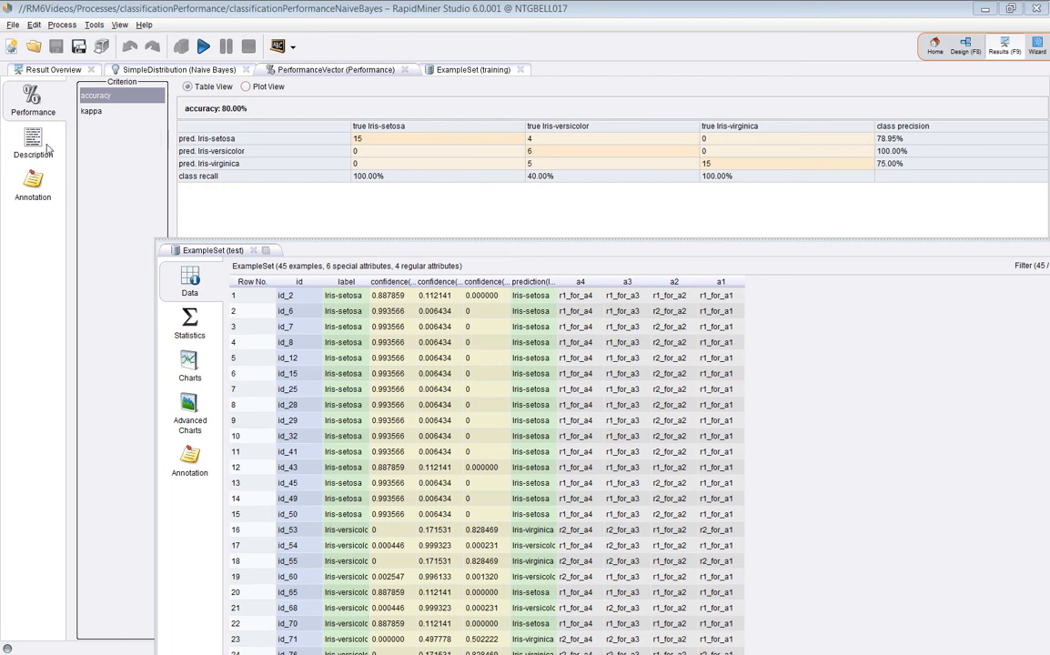
click(20, 133)
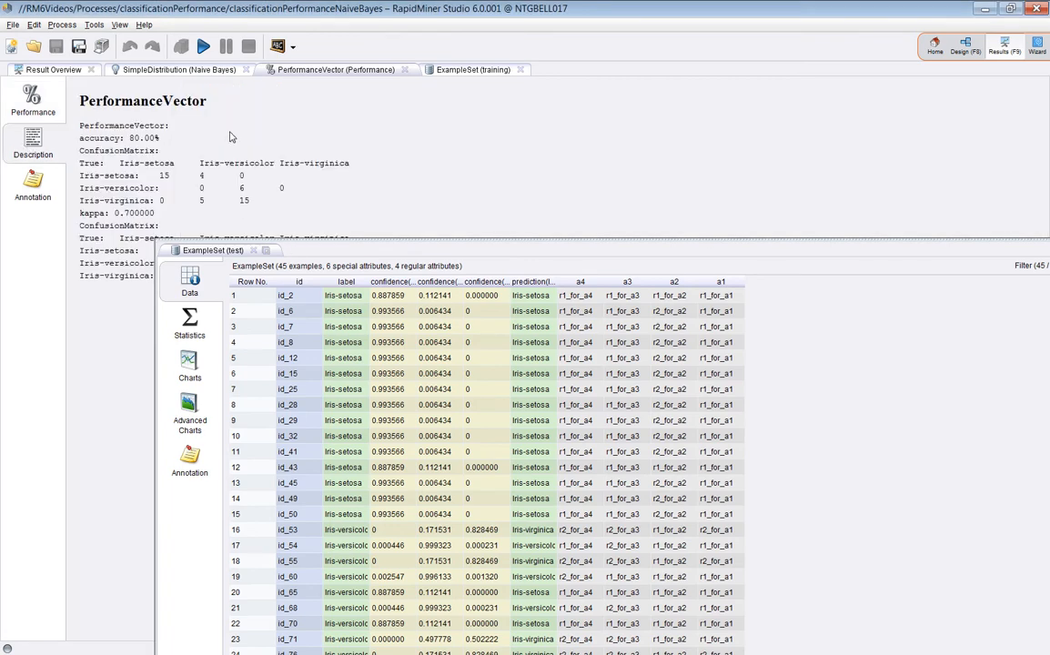
click(191, 70)
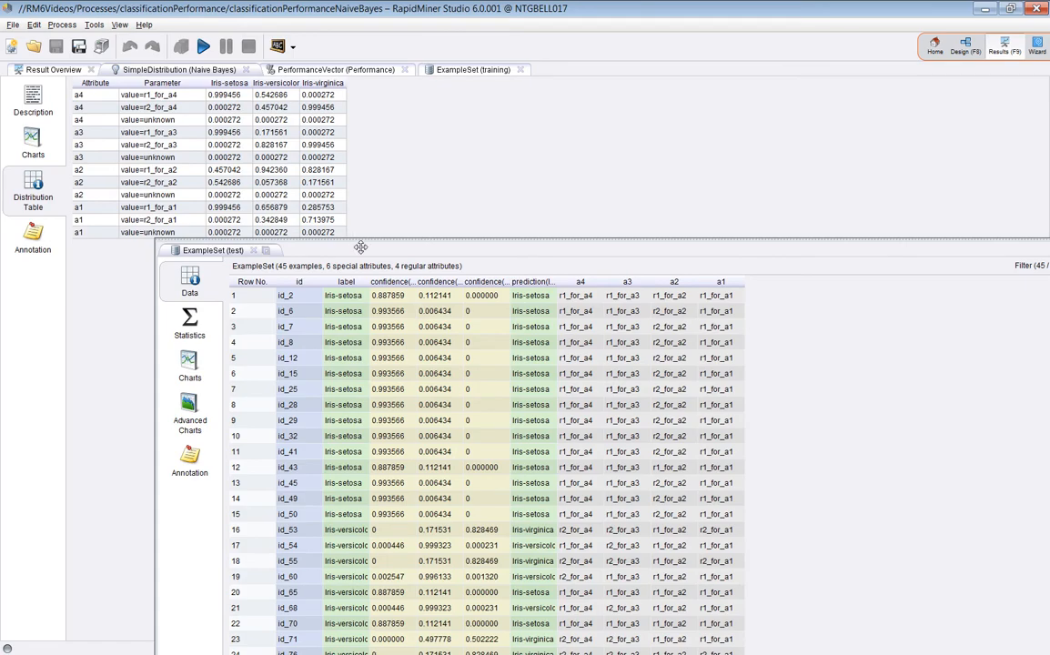
drag(358, 246, 229, 268)
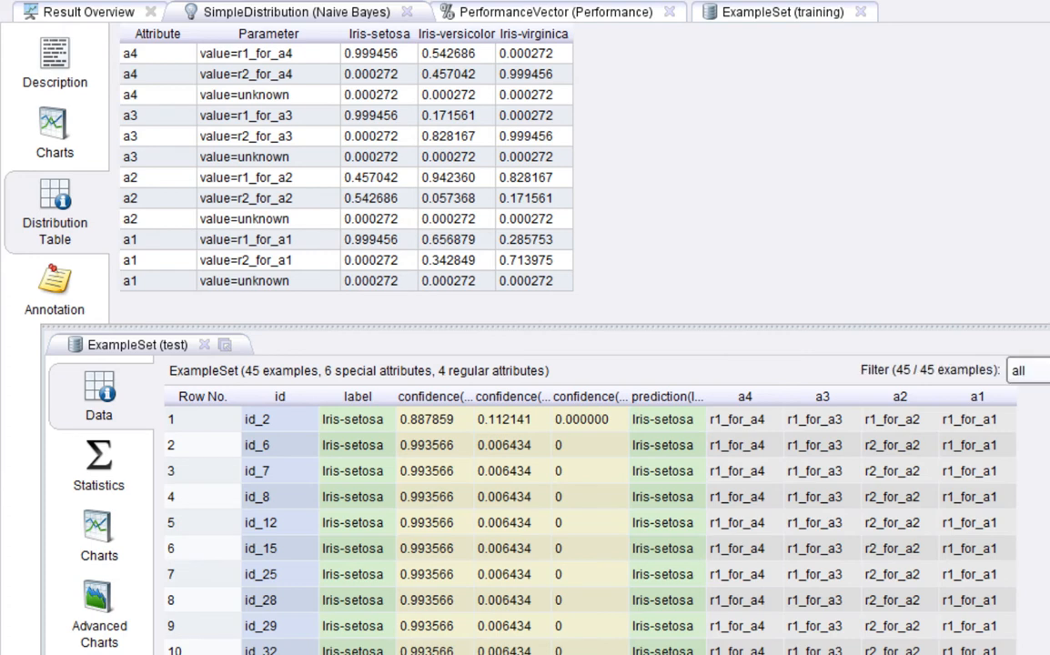
drag(1049, 491, 1046, 491)
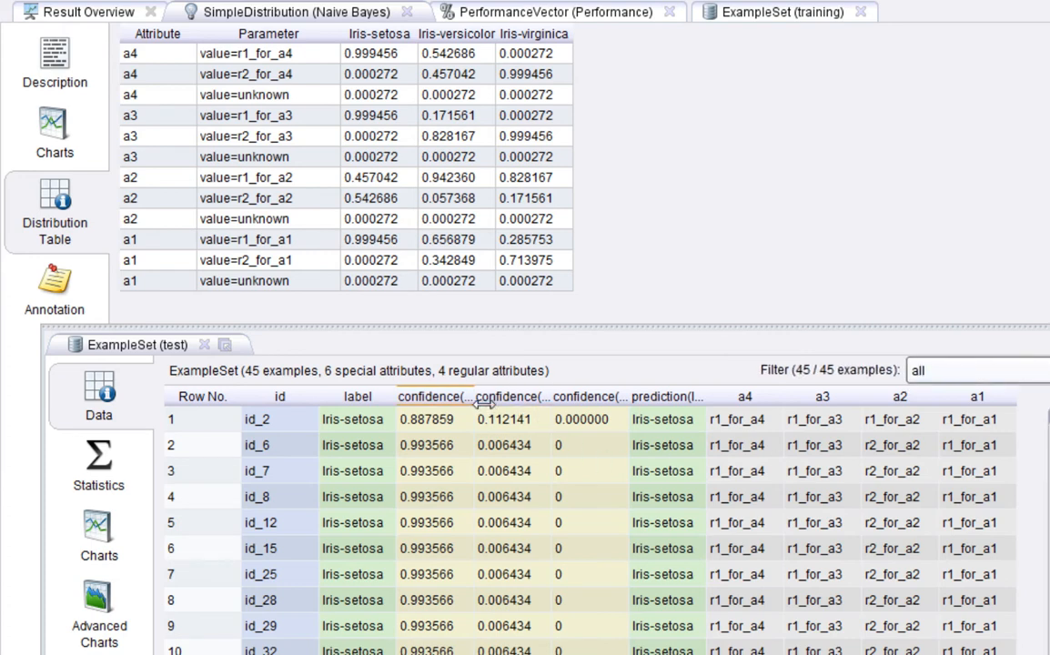
Step: Widen the confidence columns for Iris-setosa, Iris-versicolor and Iris-virginica in the test ExampleSet
drag(494, 406, 550, 403)
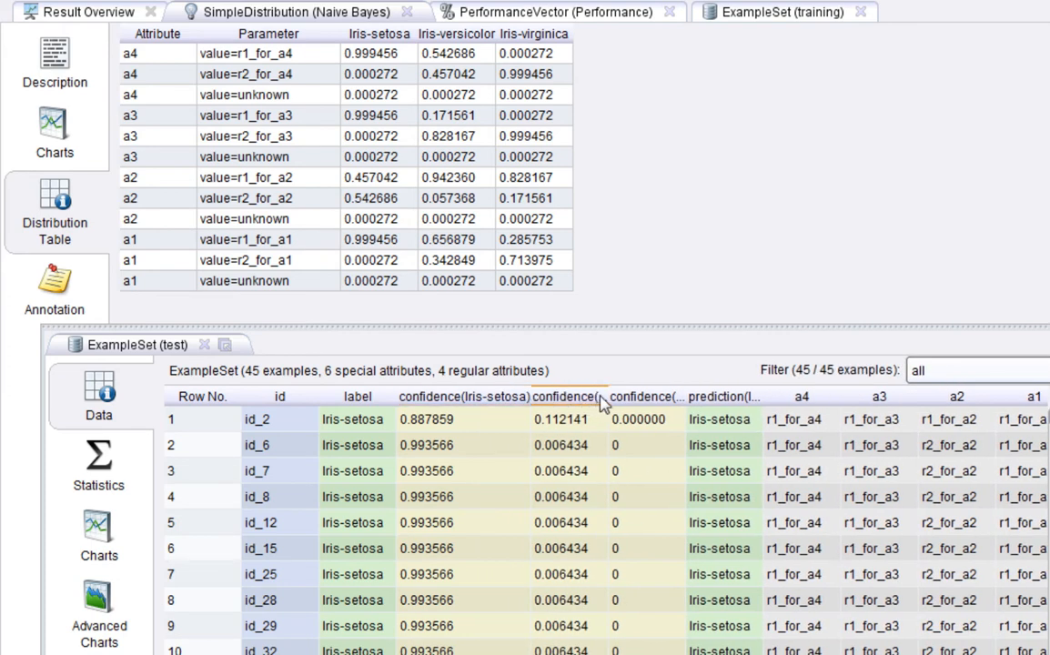
drag(614, 400, 655, 400)
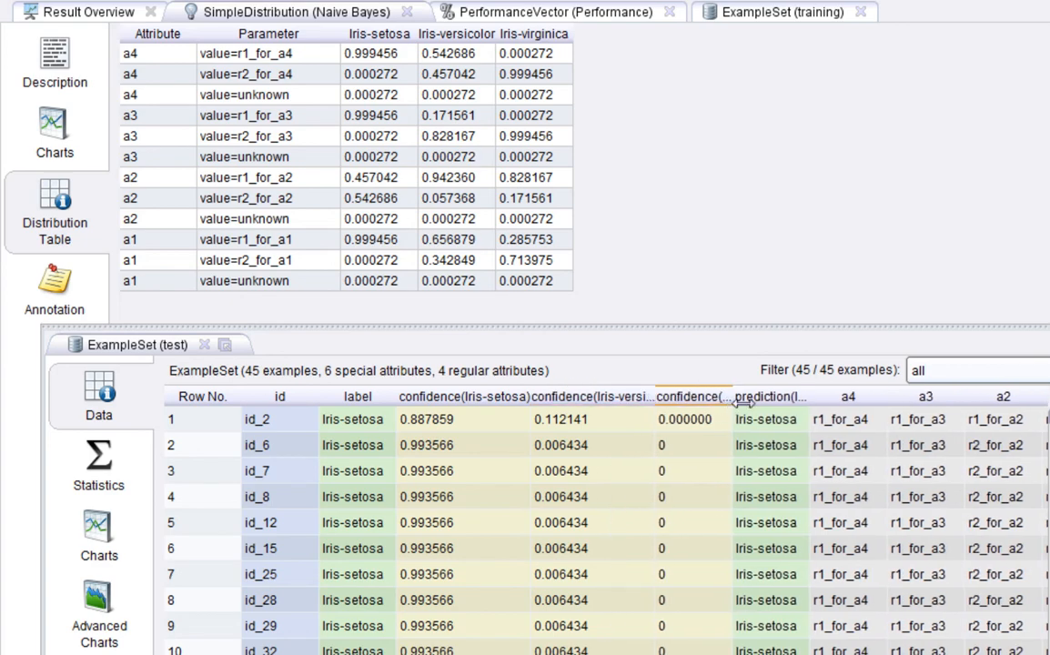
drag(732, 400, 797, 400)
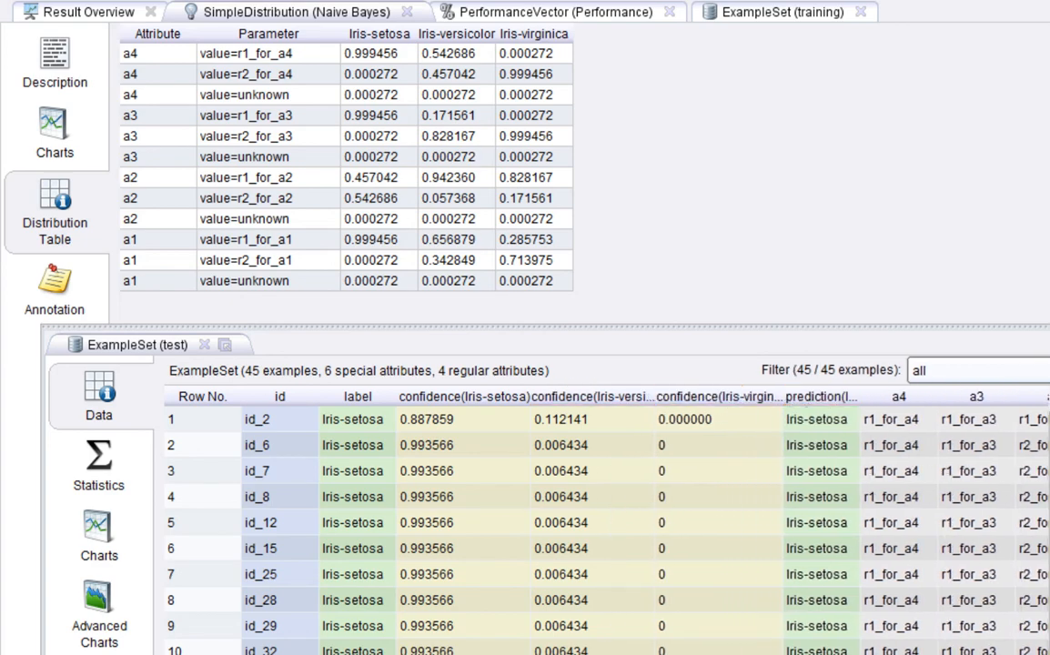